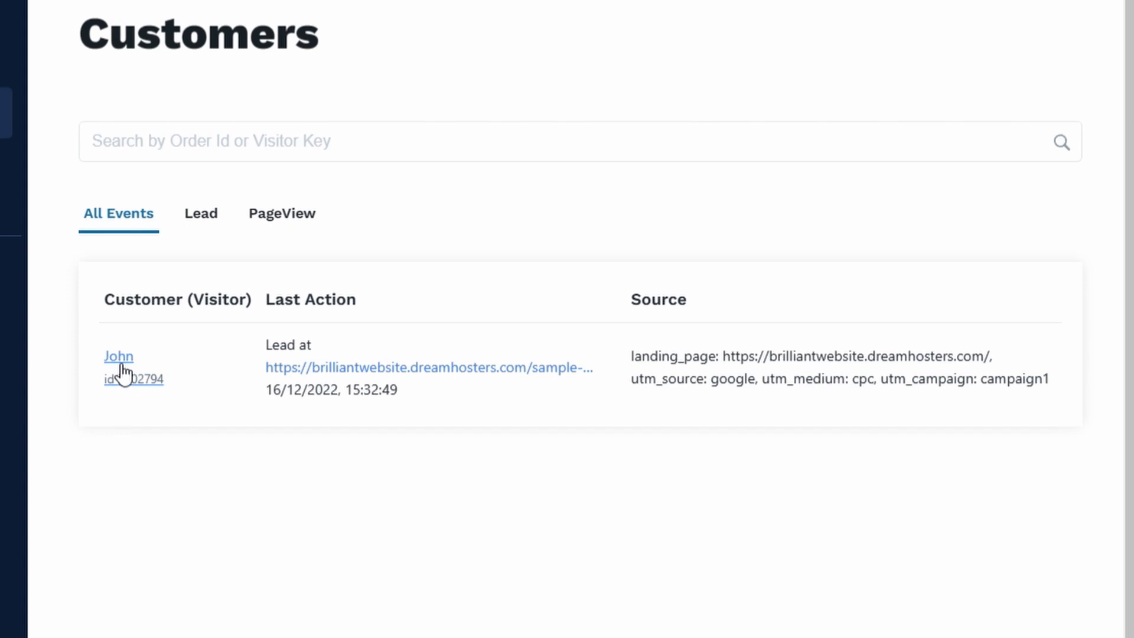
Open the lead's customer record and examine its customer journey, attribution values and Google Analytics cookie key
left_click(123, 372)
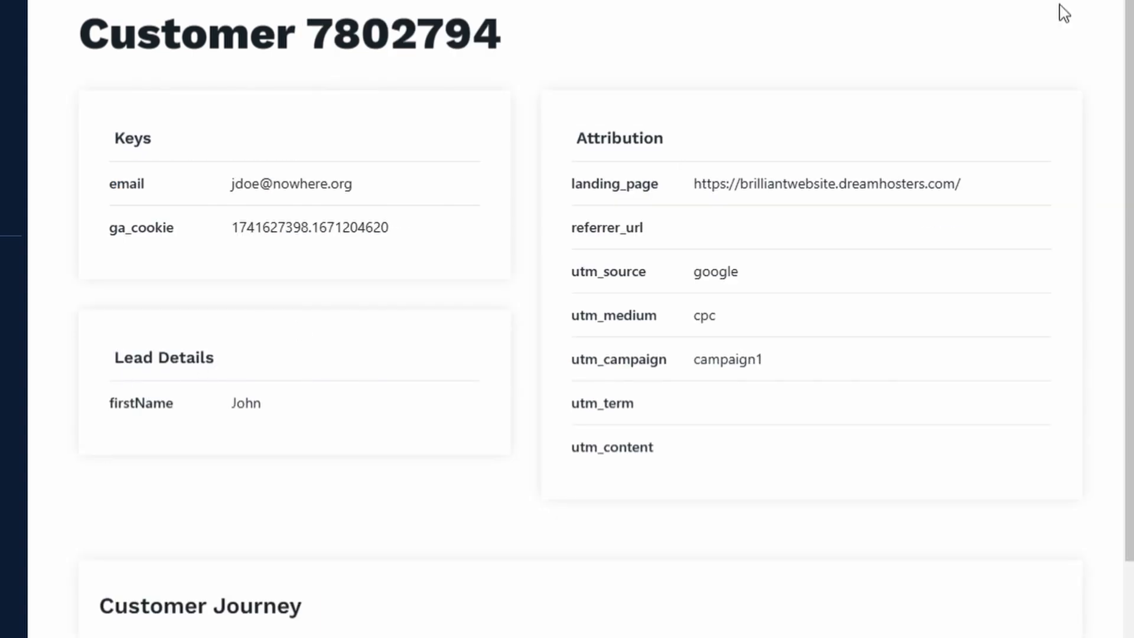
left_click_drag(1131, 24, 1131, 172)
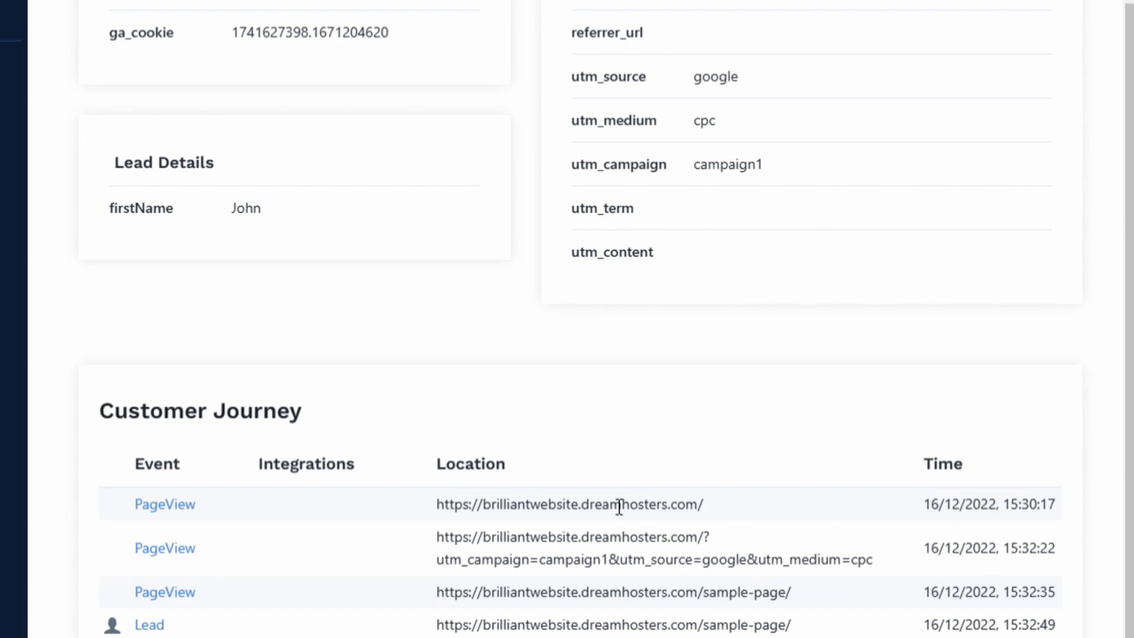
left_click_drag(1030, 505, 119, 517)
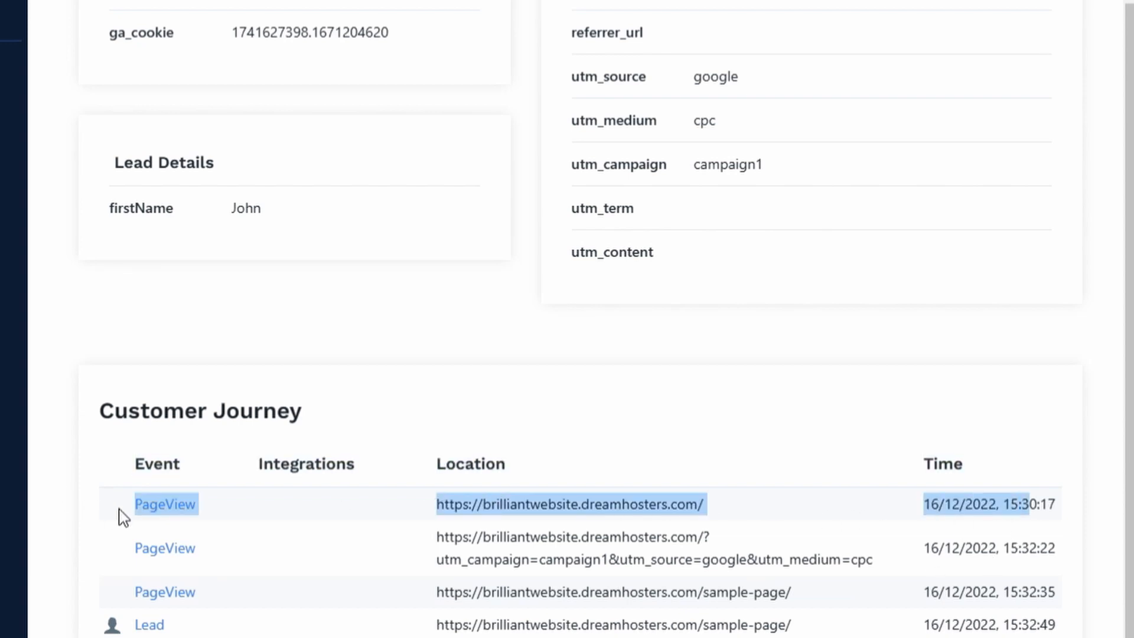
left_click(641, 512)
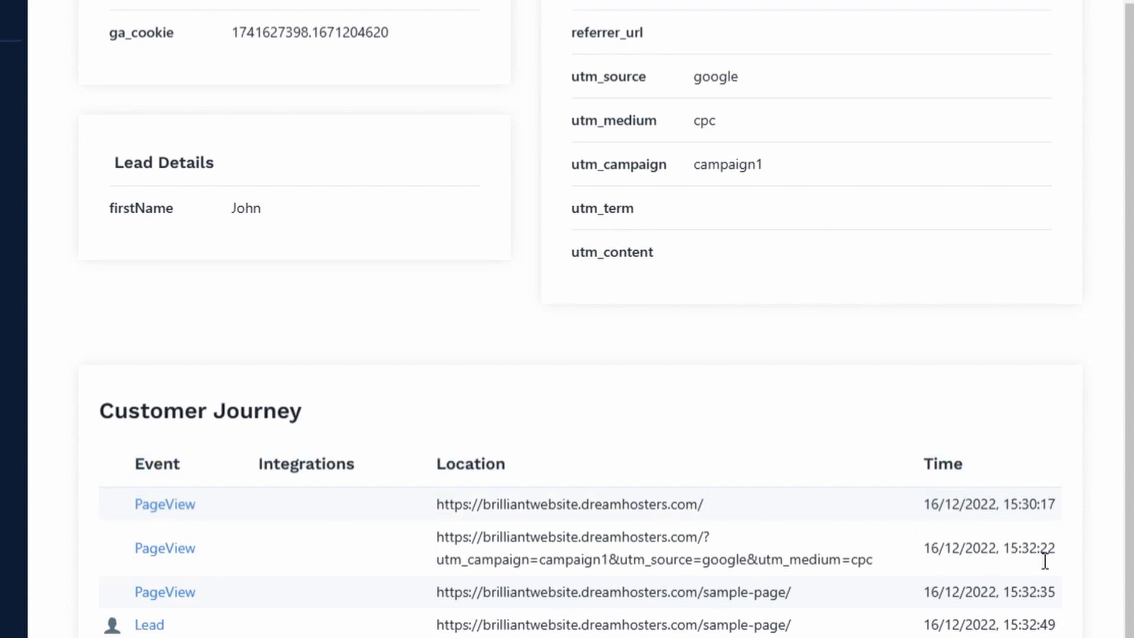
left_click_drag(1056, 557, 92, 539)
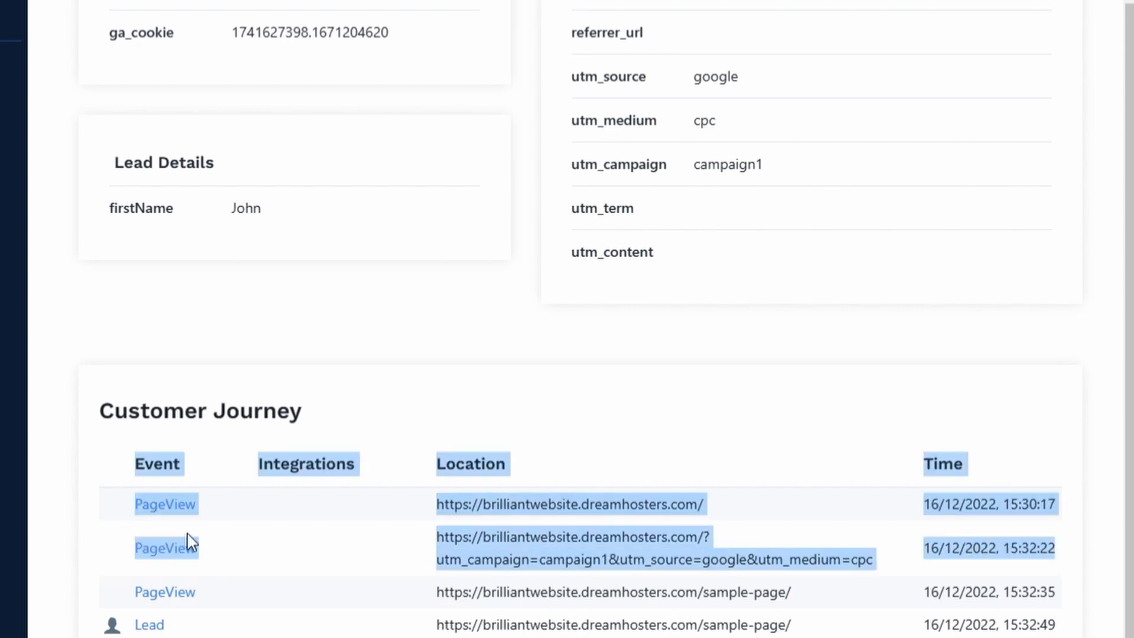
left_click(354, 558)
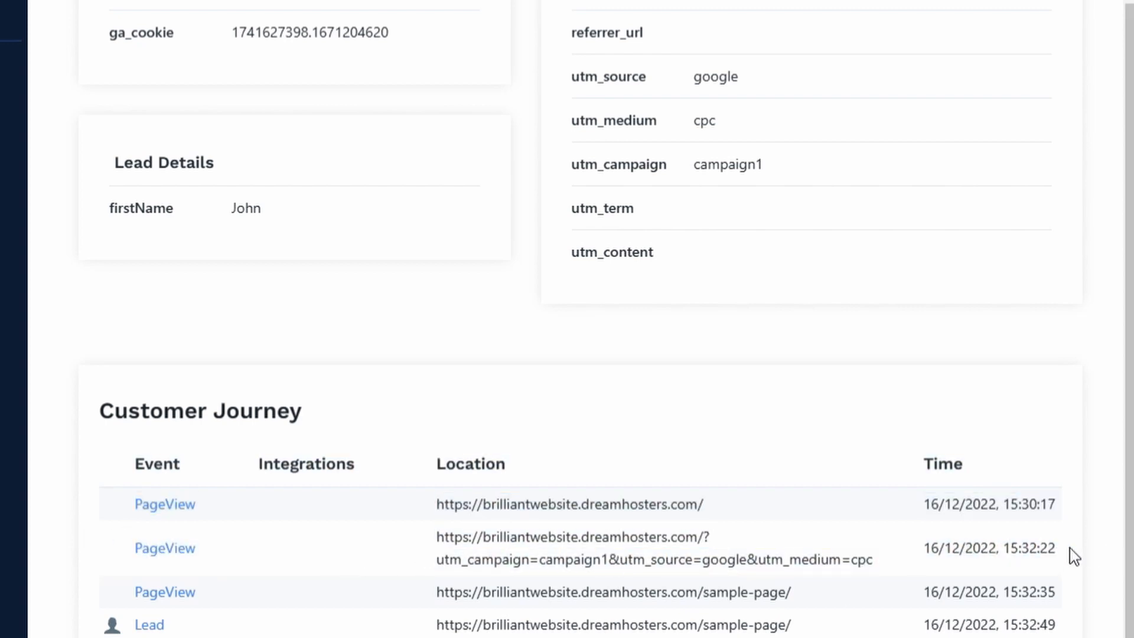
left_click_drag(622, 14, 756, 236)
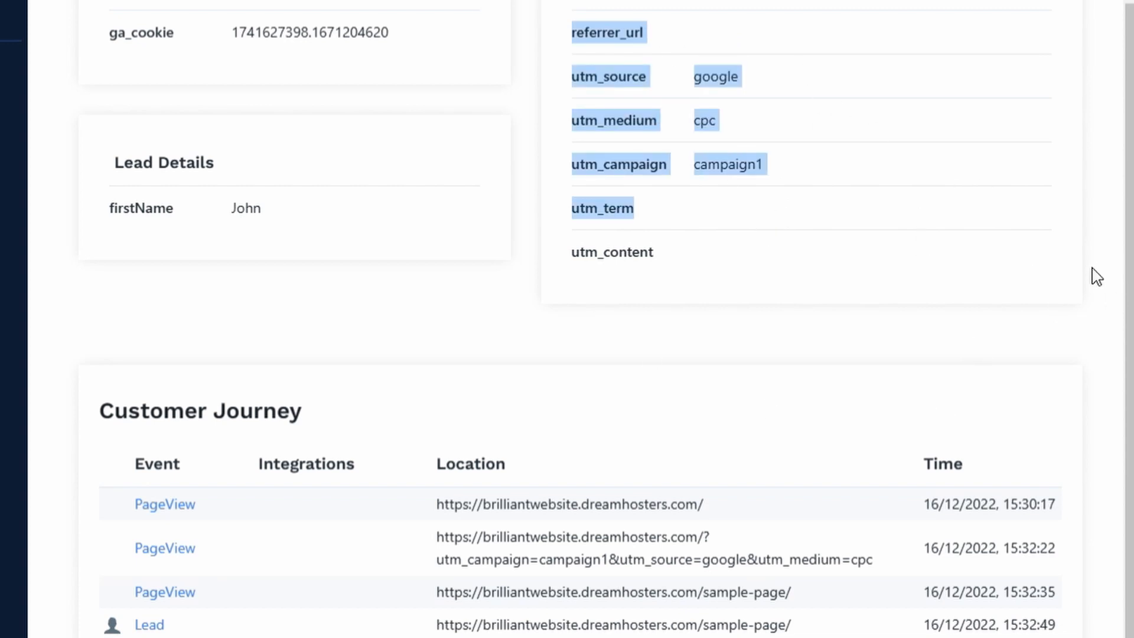
left_click(436, 61)
scroll(436, 62, "up", 3)
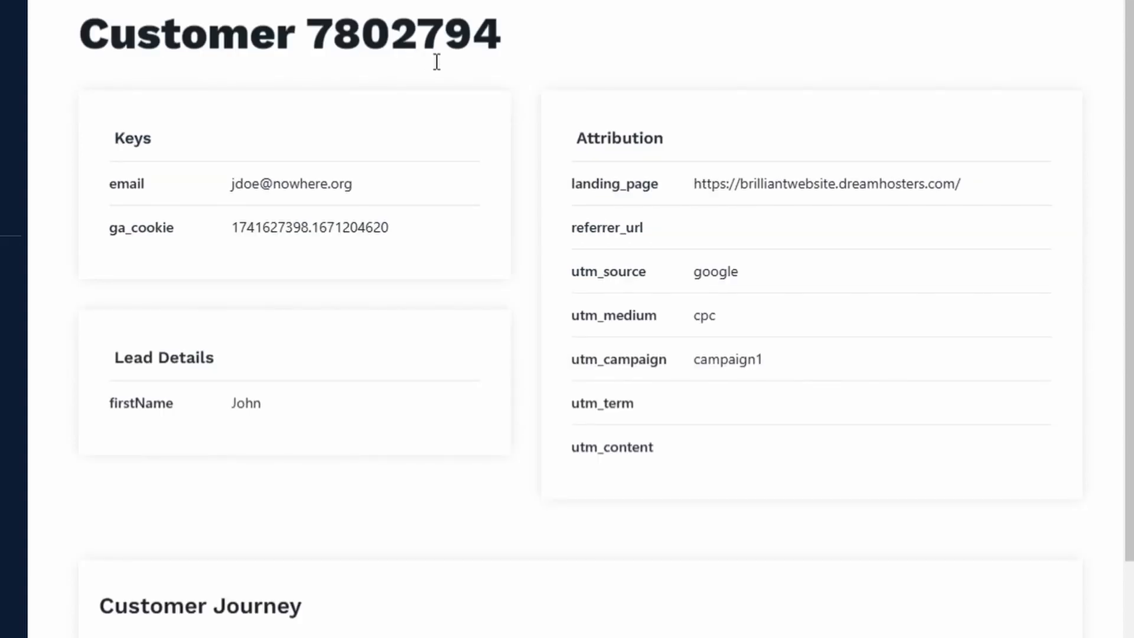
left_click_drag(395, 230, 231, 236)
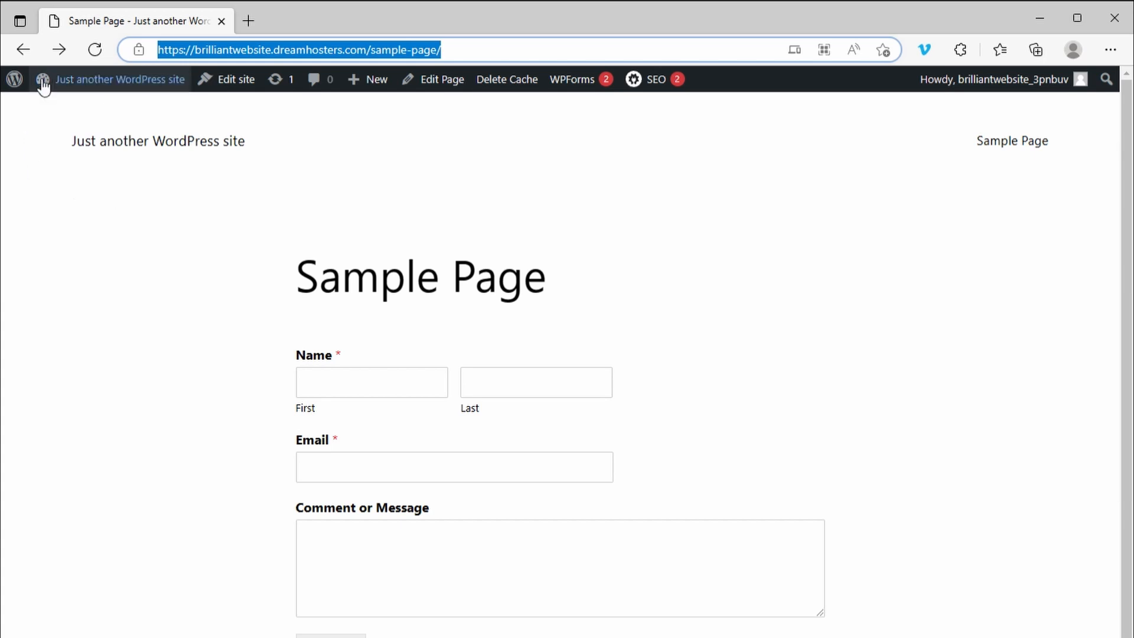
left_click(59, 50)
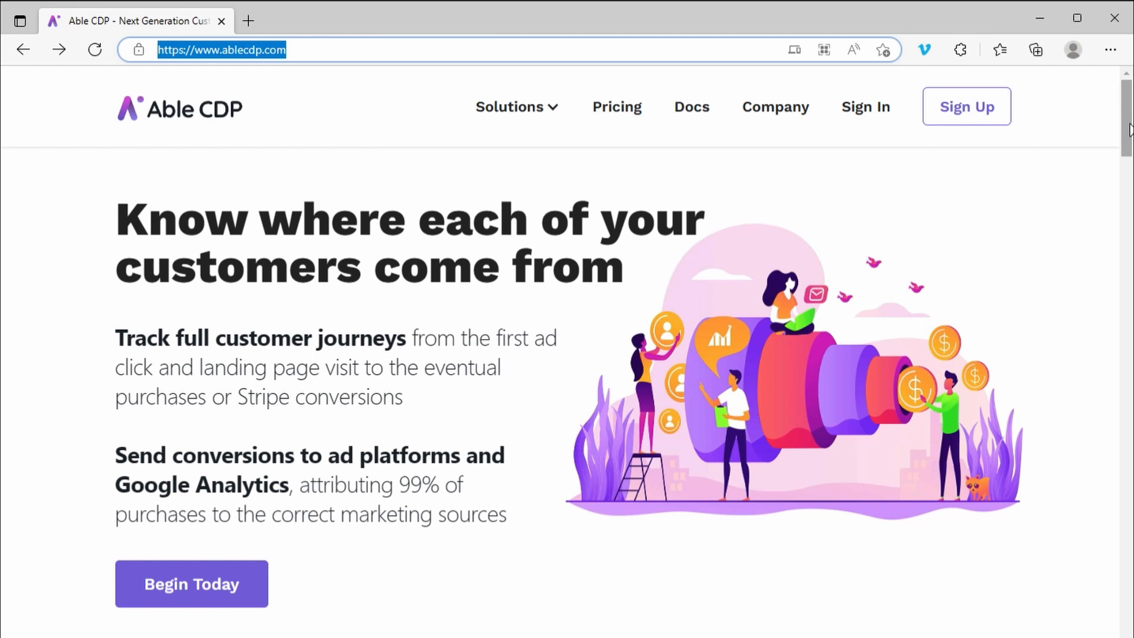
left_click_drag(1130, 130, 1125, 66)
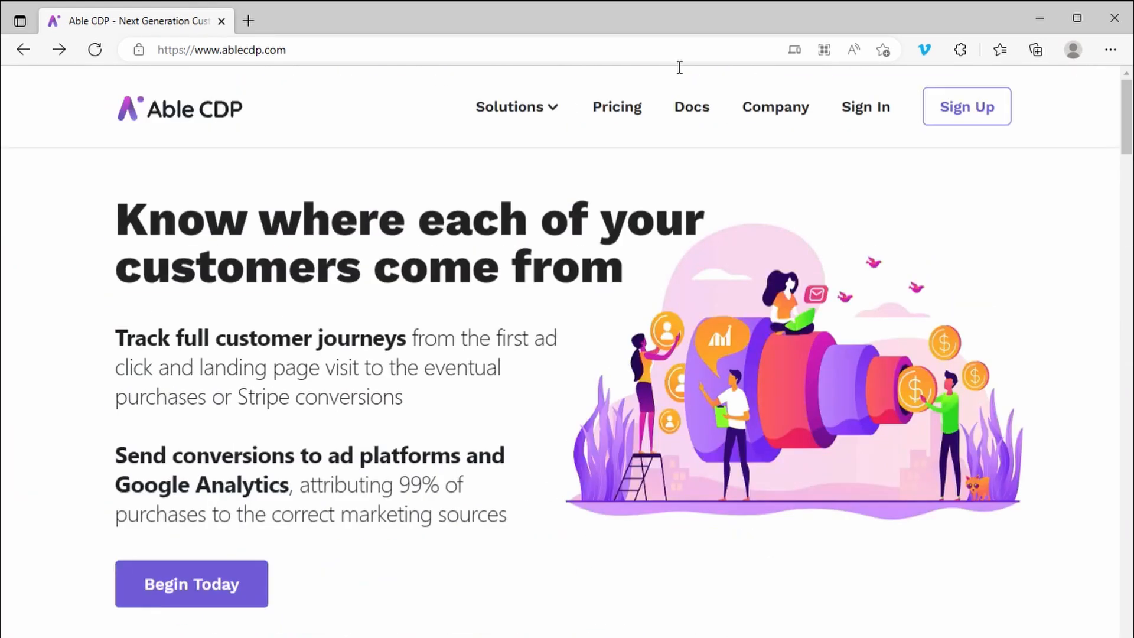
left_click(189, 52)
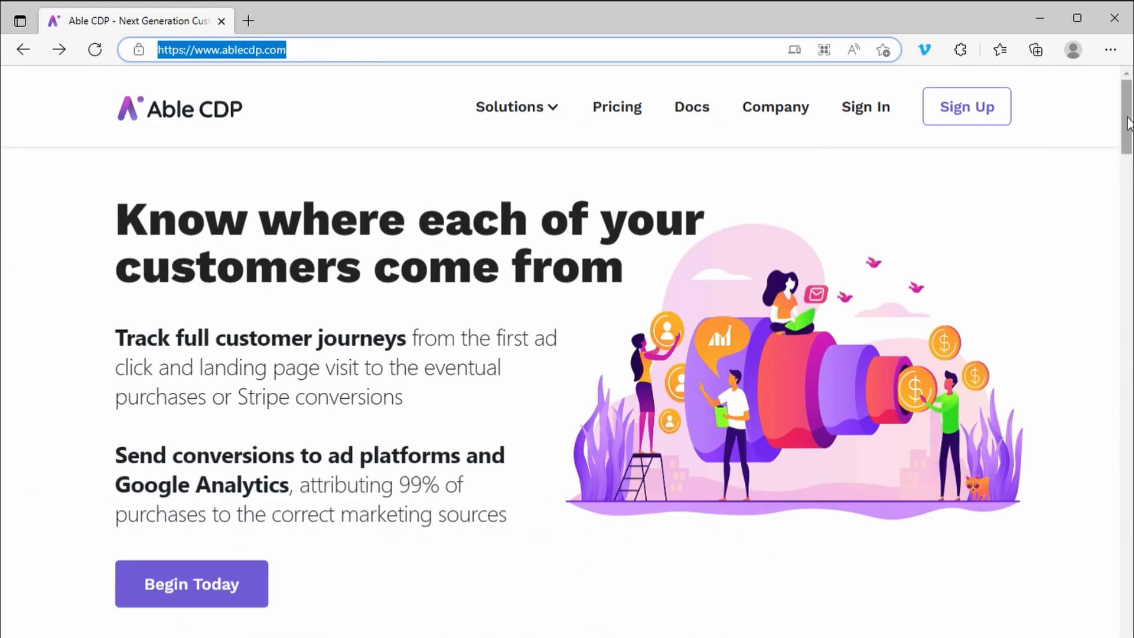
left_click_drag(1127, 118, 1100, 85)
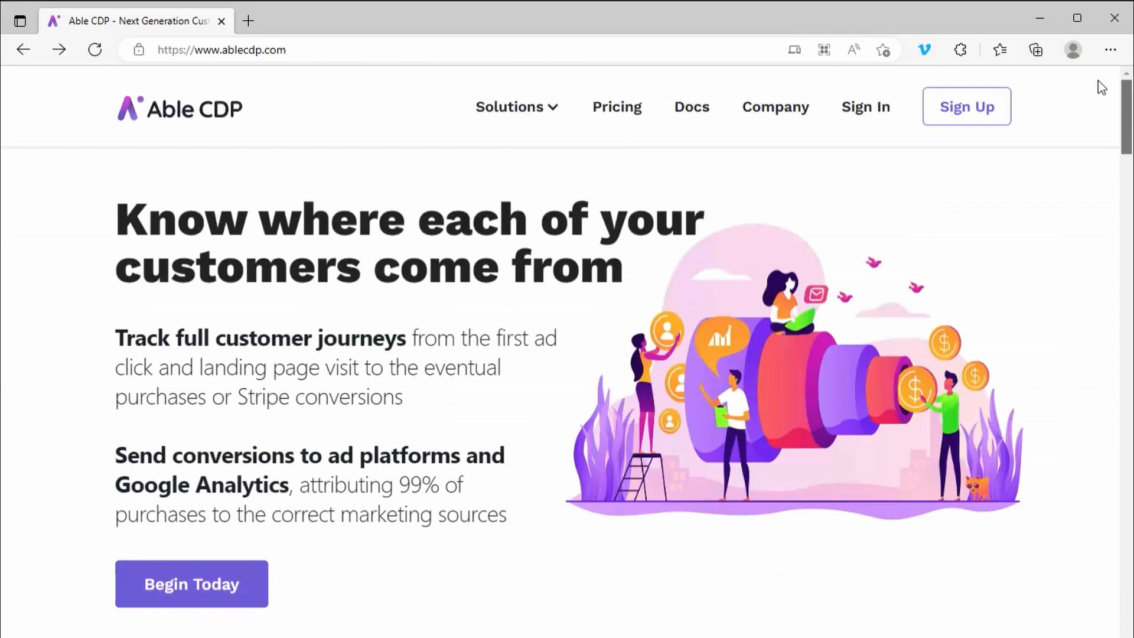
left_click(969, 106)
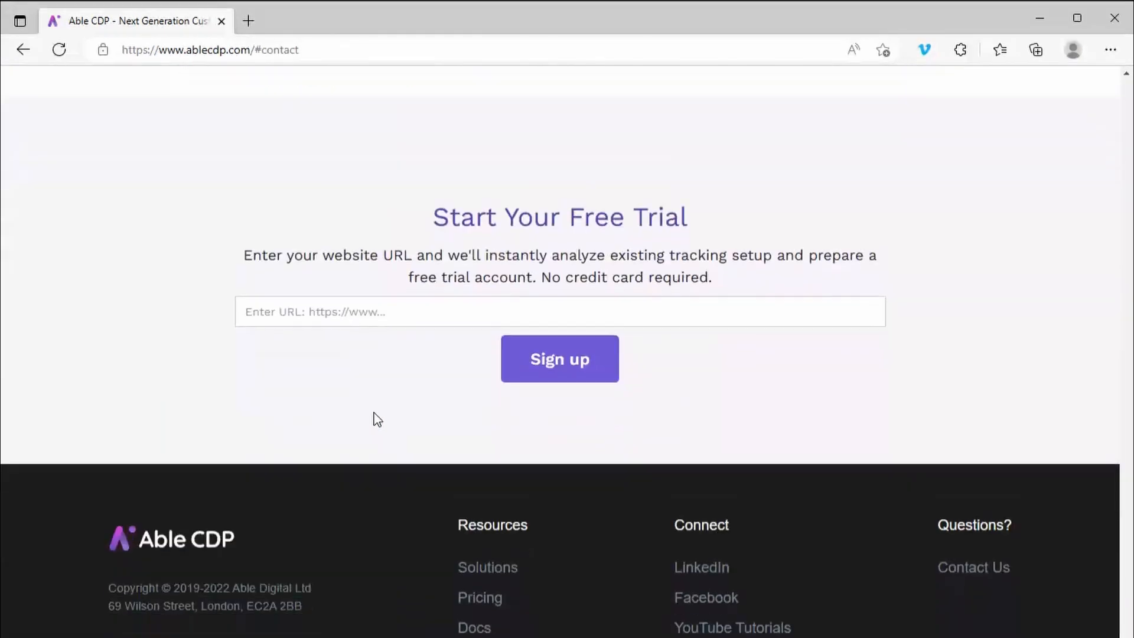
left_click(472, 297)
type("https://brilliantwebsite.dreamhosters.com/sample-page/")
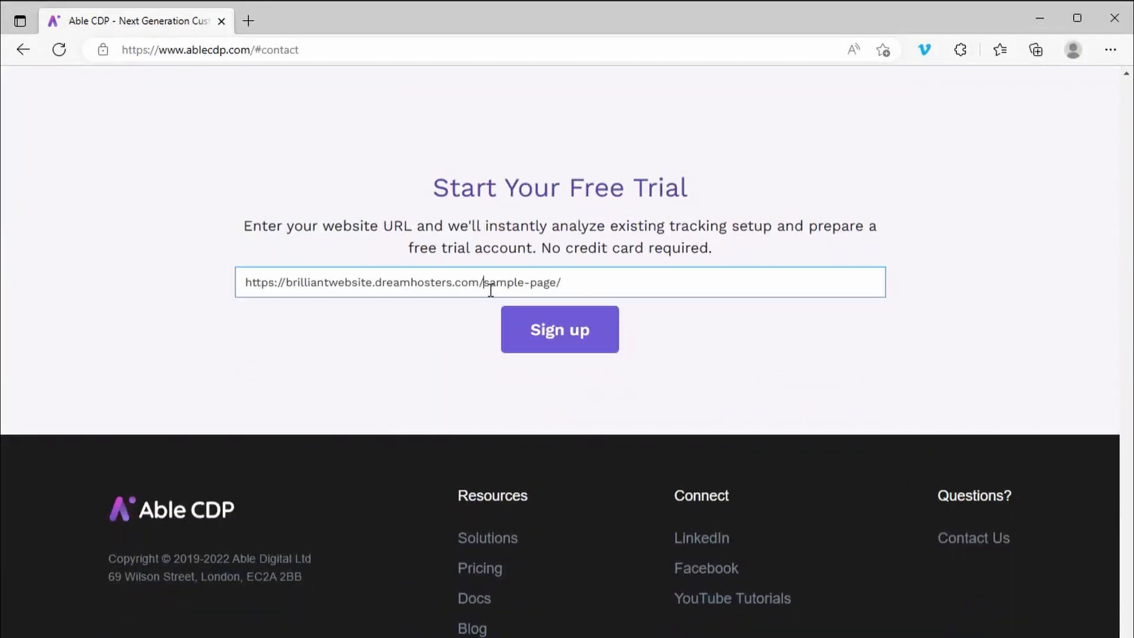
left_click_drag(484, 286, 728, 289)
key("BackSpace")
left_click(601, 349)
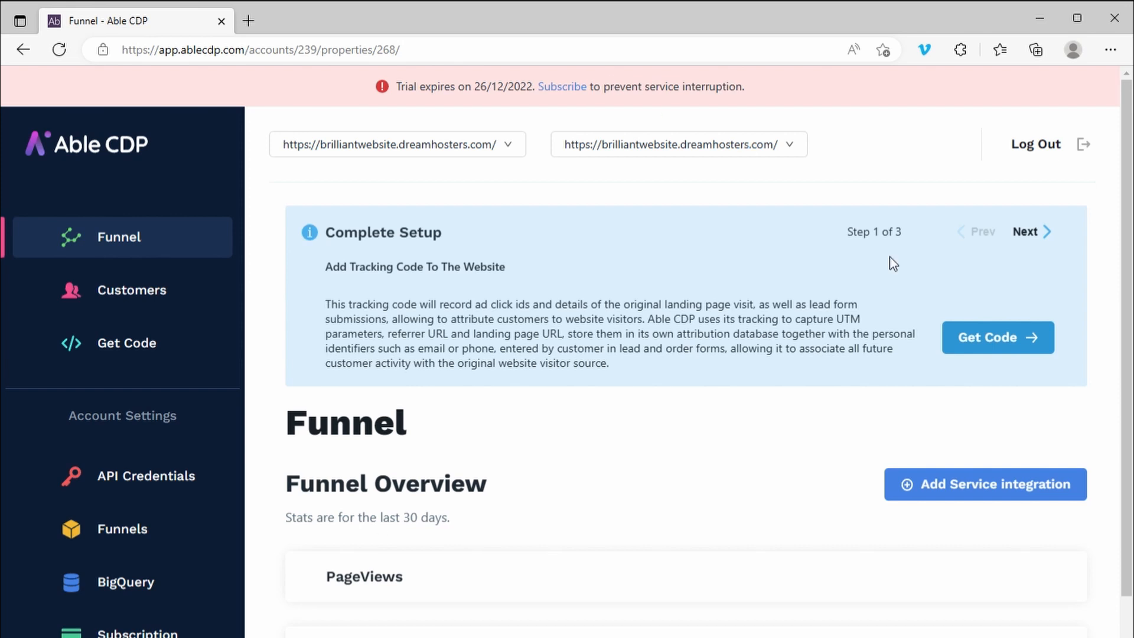
left_click(981, 348)
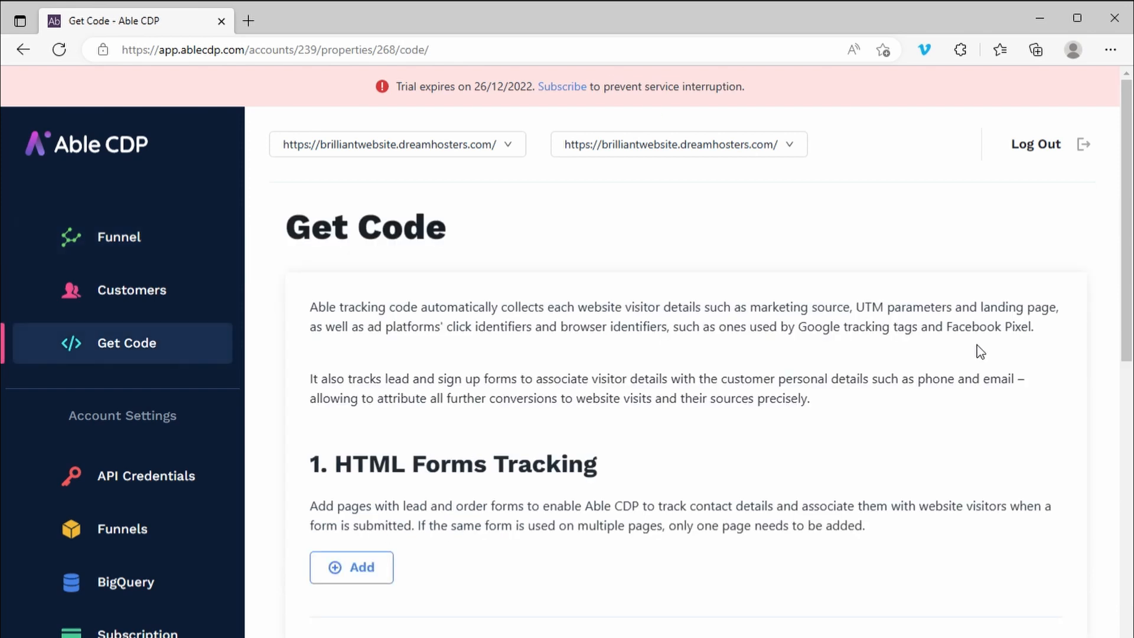
left_click(347, 579)
left_click(438, 623)
type("https://brilliantwebsite.dreamhosters.com/sample-page/")
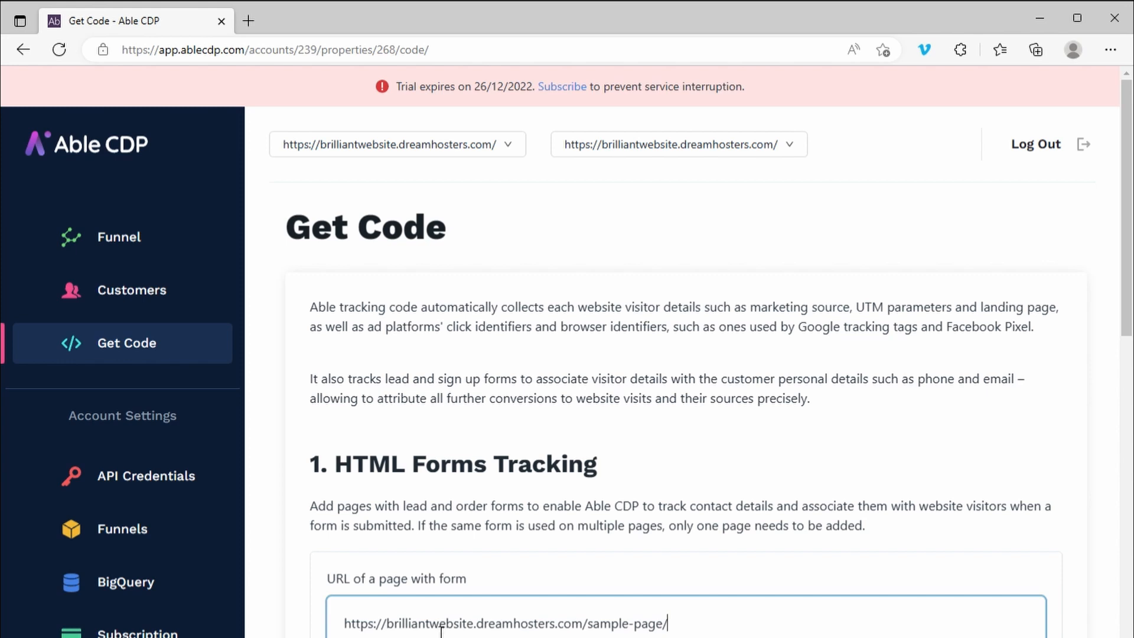
left_click(378, 637)
scroll(900, 458, "down", 5)
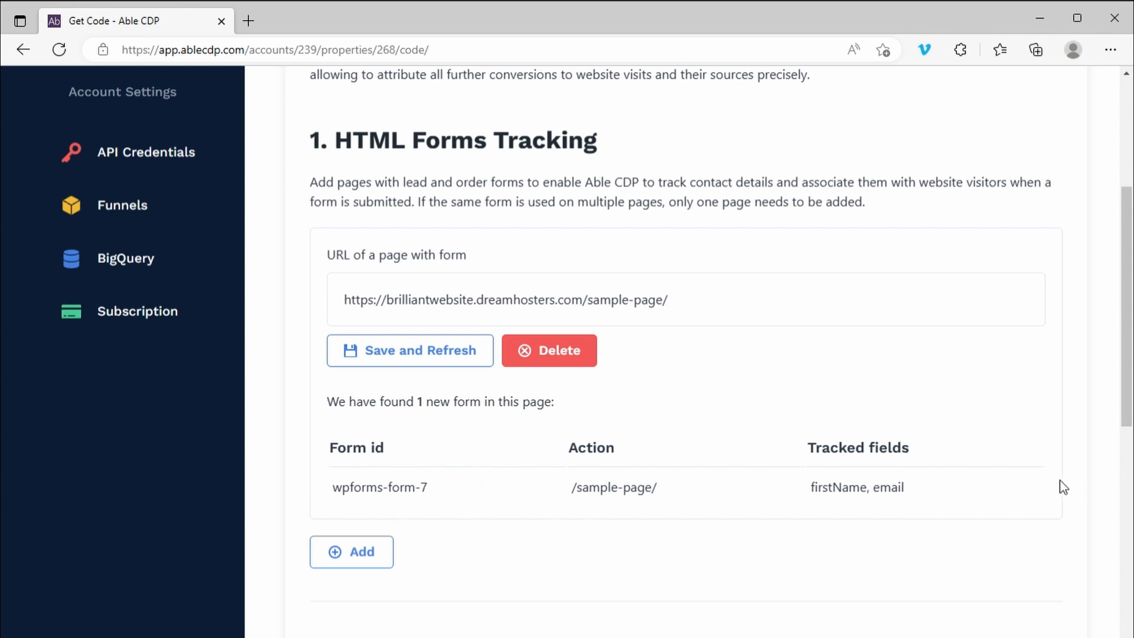
Check which fields are tracked for the form on the sample page
left_click_drag(815, 495, 945, 498)
left_click(947, 491)
left_click_drag(871, 529, 808, 497)
left_click(932, 504)
Check the Dynamic Lead Forms Tracking section, generate the website tracking code and copy the resulting script
left_click_drag(1127, 258, 1127, 405)
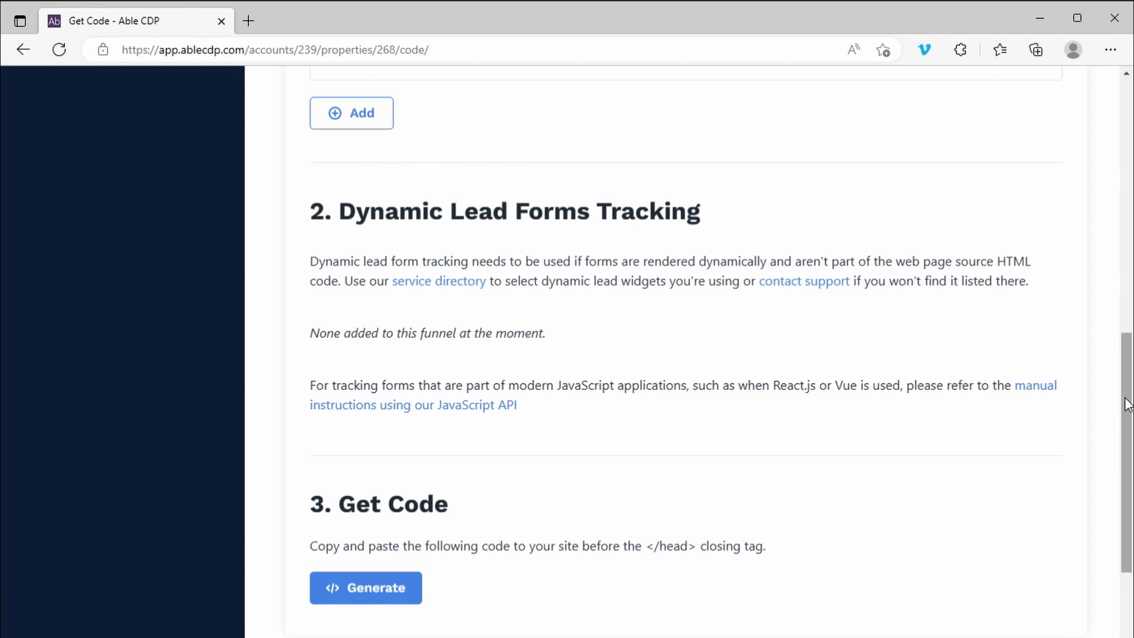
left_click_drag(299, 324, 709, 375)
left_click(671, 436)
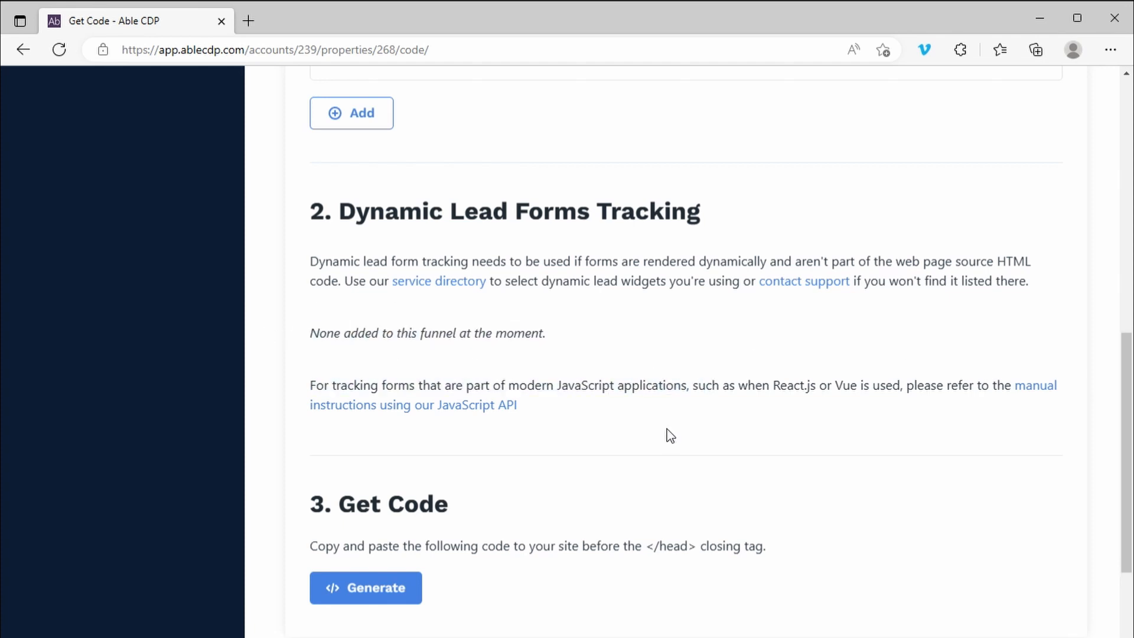
left_click(363, 598)
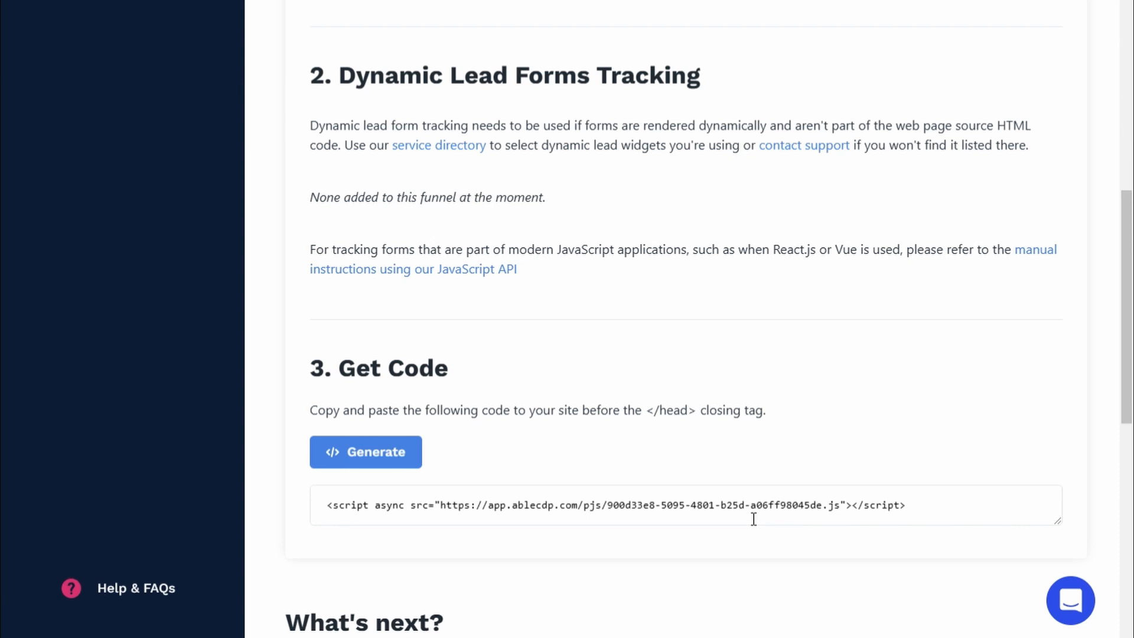
left_click(697, 507)
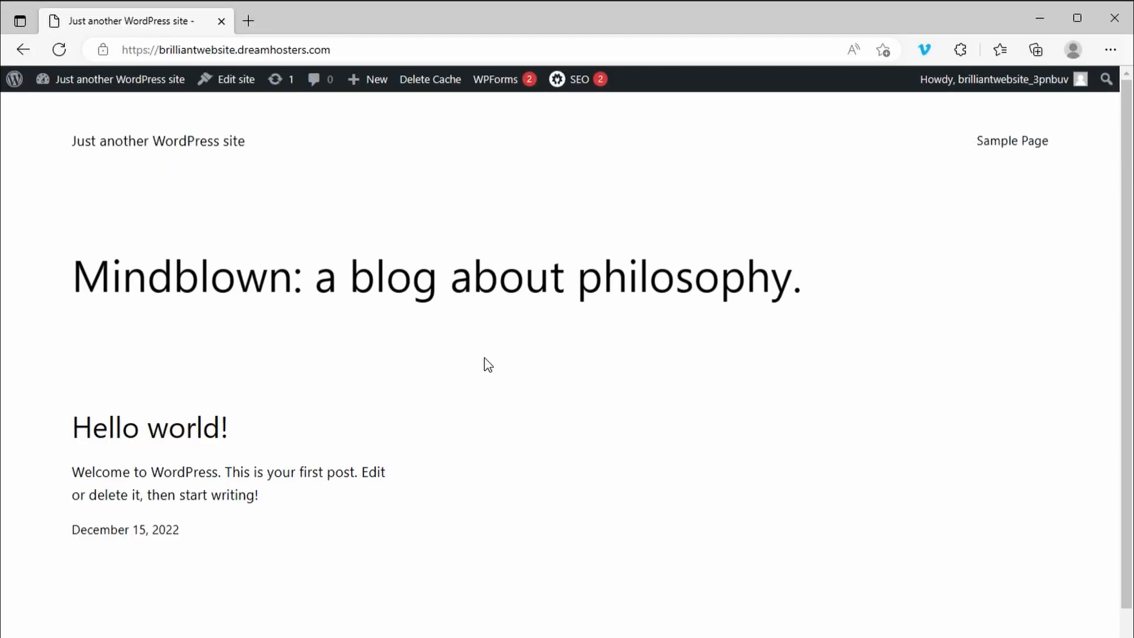
Open the theme's patterns/footer-default.php file for editing in the WordPress Theme File Editor
left_click(23, 79)
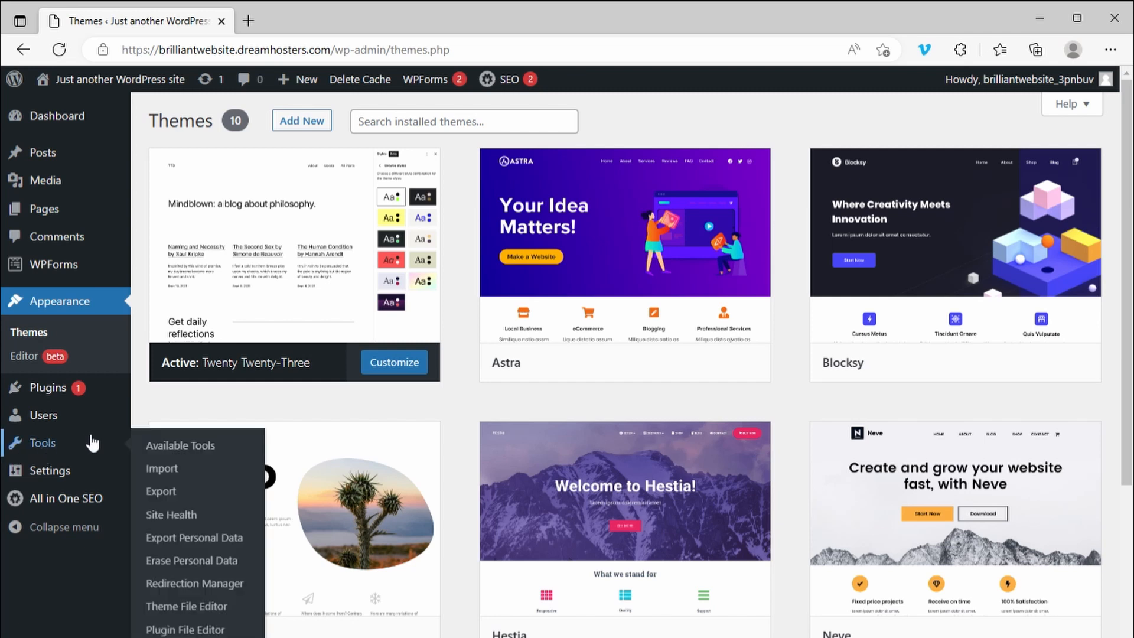
left_click(203, 609)
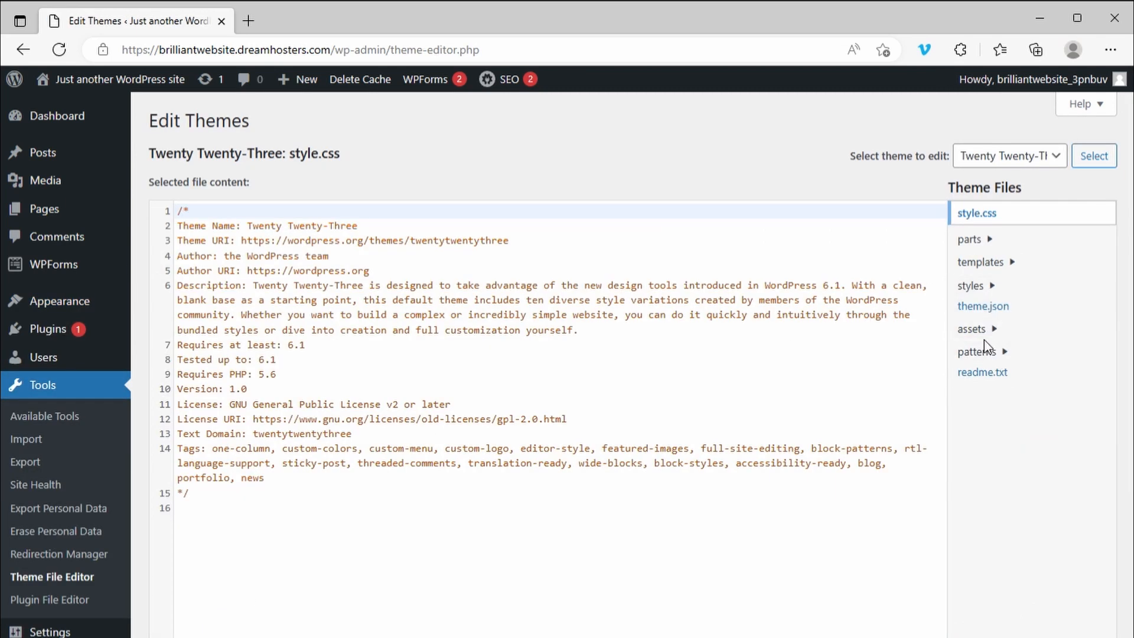
left_click(992, 354)
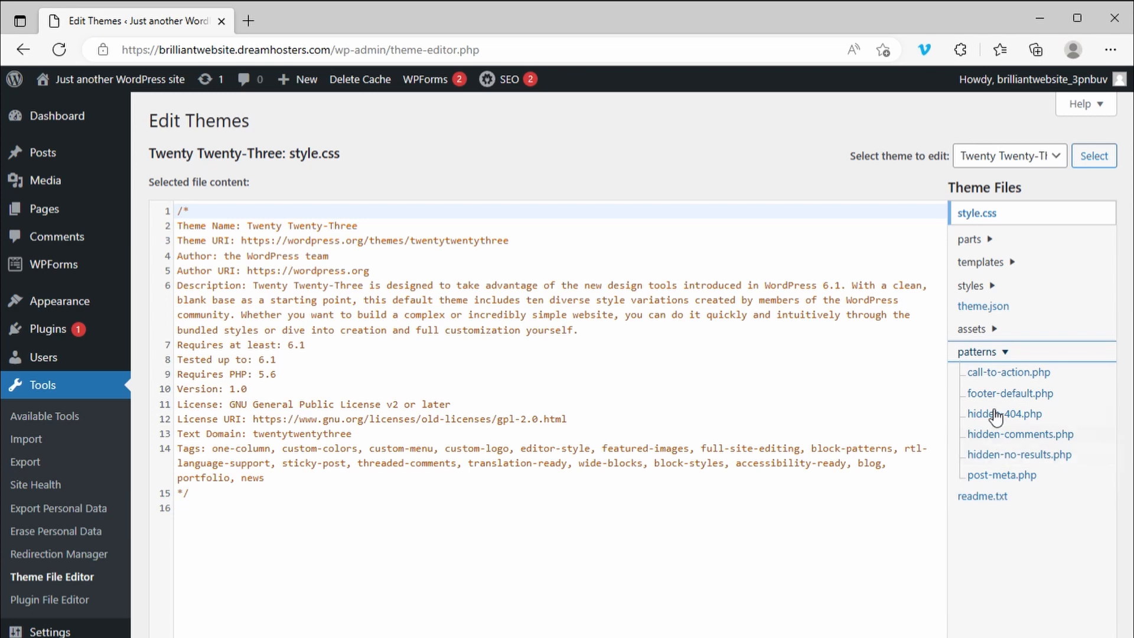
left_click(1057, 393)
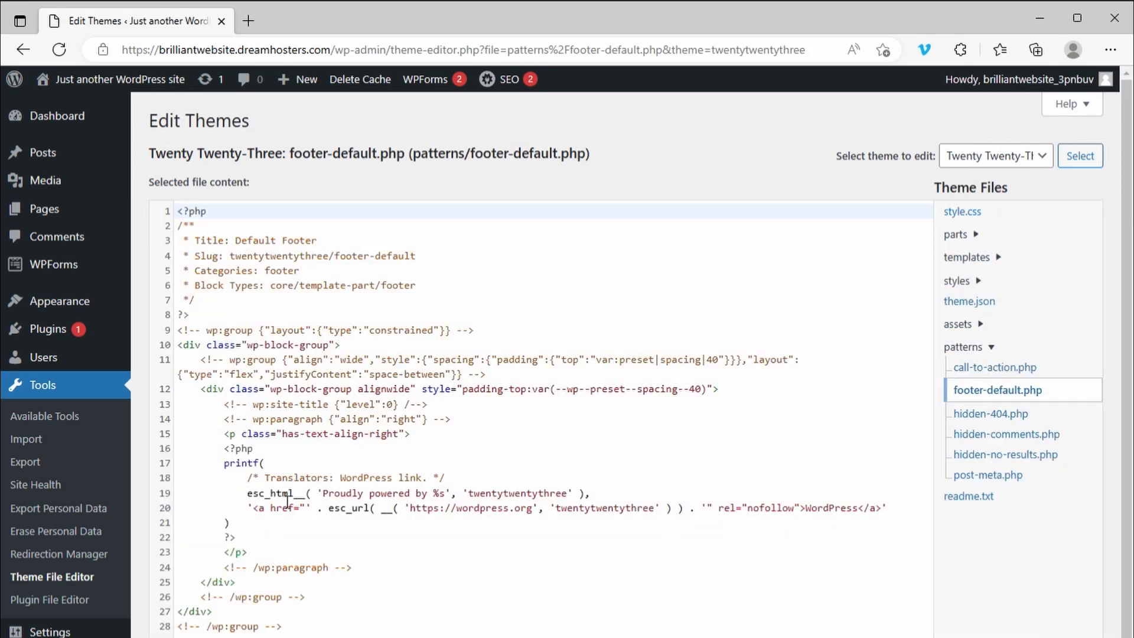
Paste the Able CDP tracking script on a new line after the closing wp:group comment in the footer code
left_click_drag(311, 494, 591, 493)
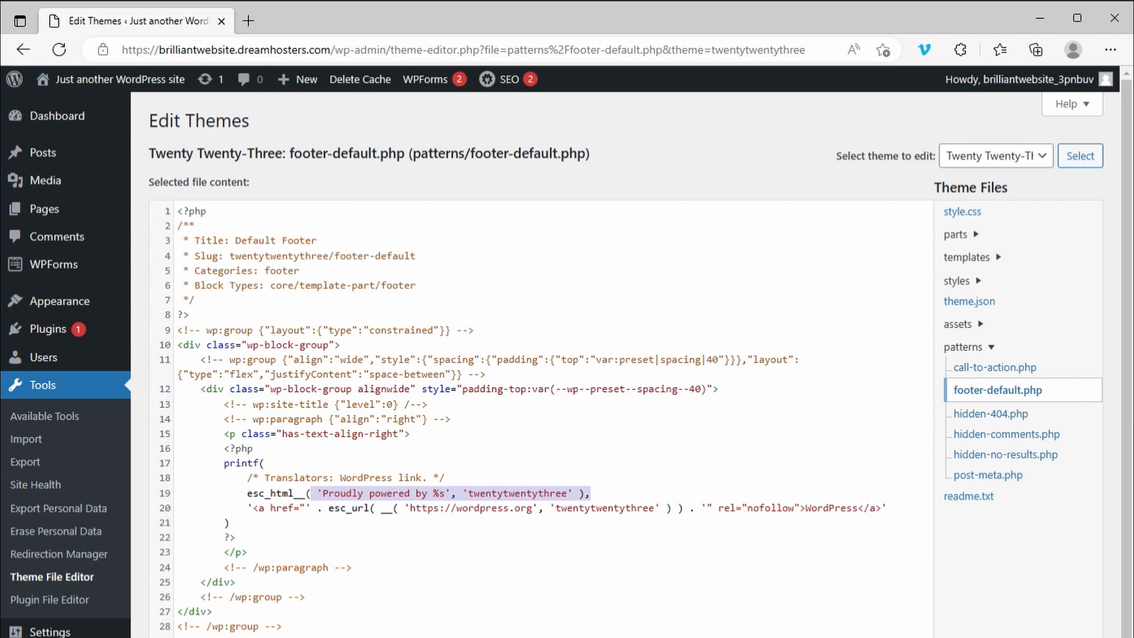
left_click(440, 615)
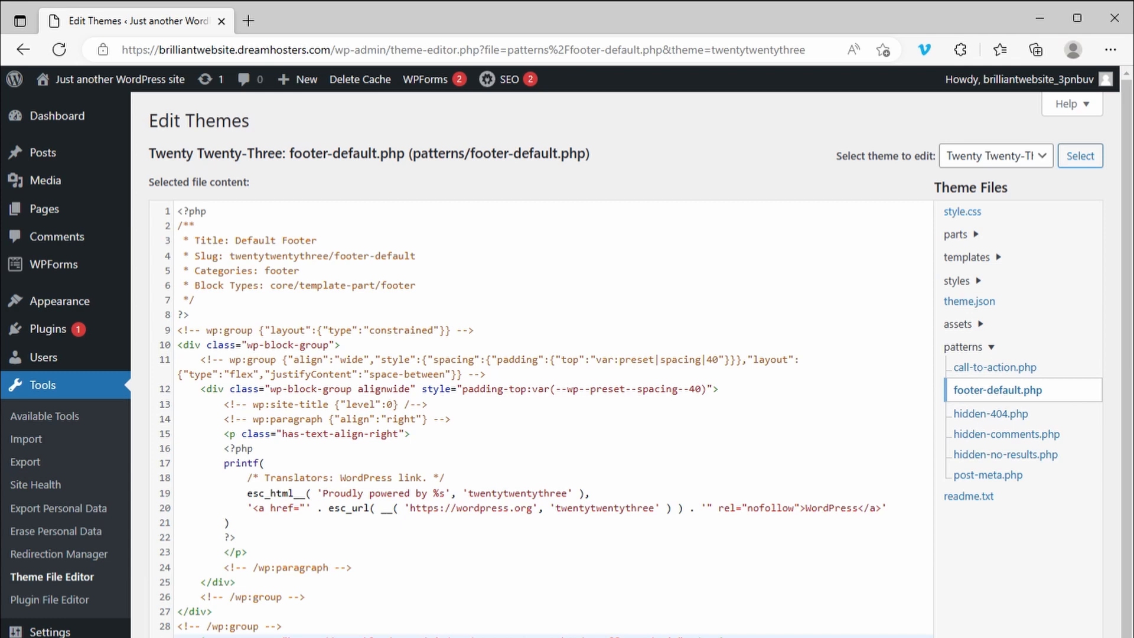
scroll(566, 359, "down", 2)
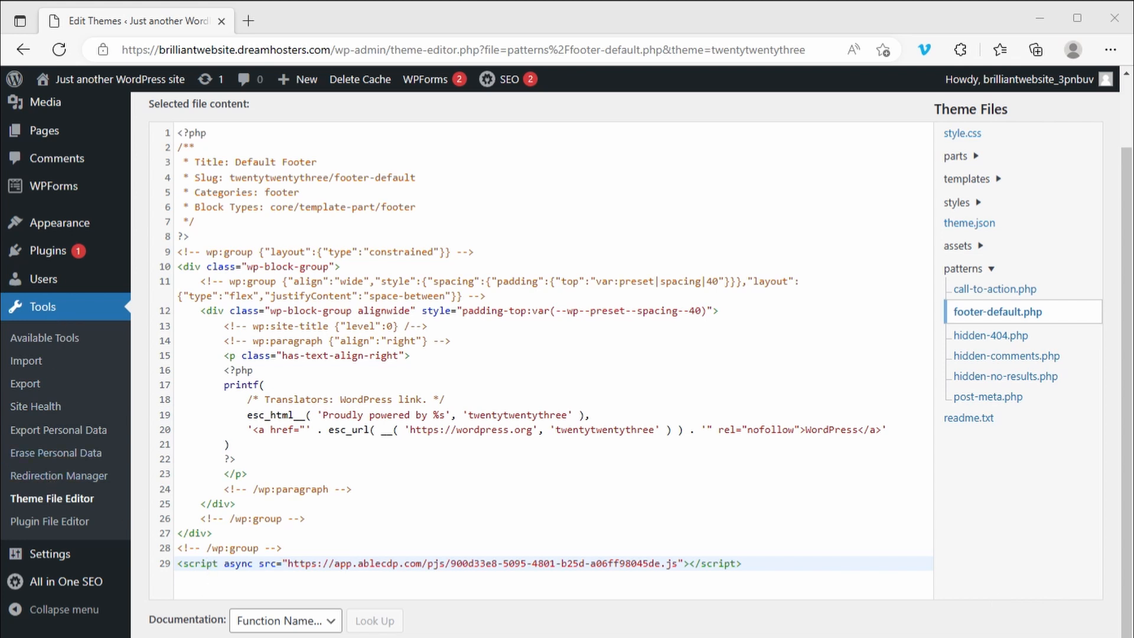
Paste the Google tag (gtag.js) code on a new line below the Able CDP script in footer-default.php
scroll(566, 364, "up", 1)
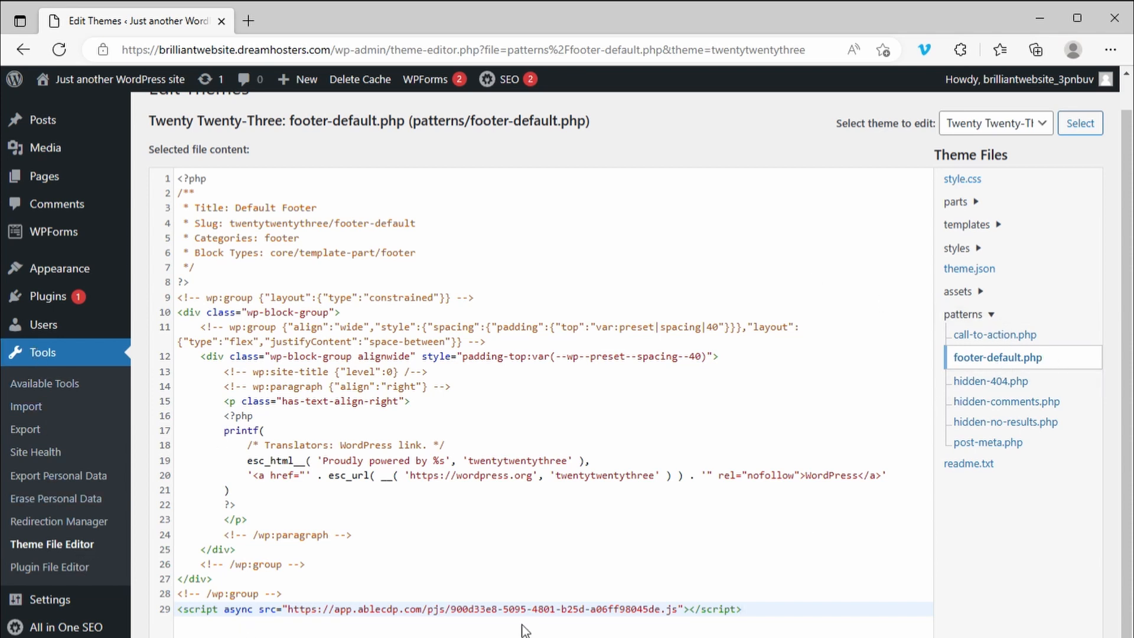
left_click(778, 621)
key("Return")
type("<!-- Google tag (gtag.js) --> <script async src=\"https://www.googletagmanager.com/gtag/js?id=G-GFXT8E3CW8\"></script> <script>   window.dataLayer = window.dataLayer || [];   function gtag(){dataLayer.push(arguments);}   gtag('js', new Date());    gtag('config', 'G-GFXT8E3CW8'); </script>")
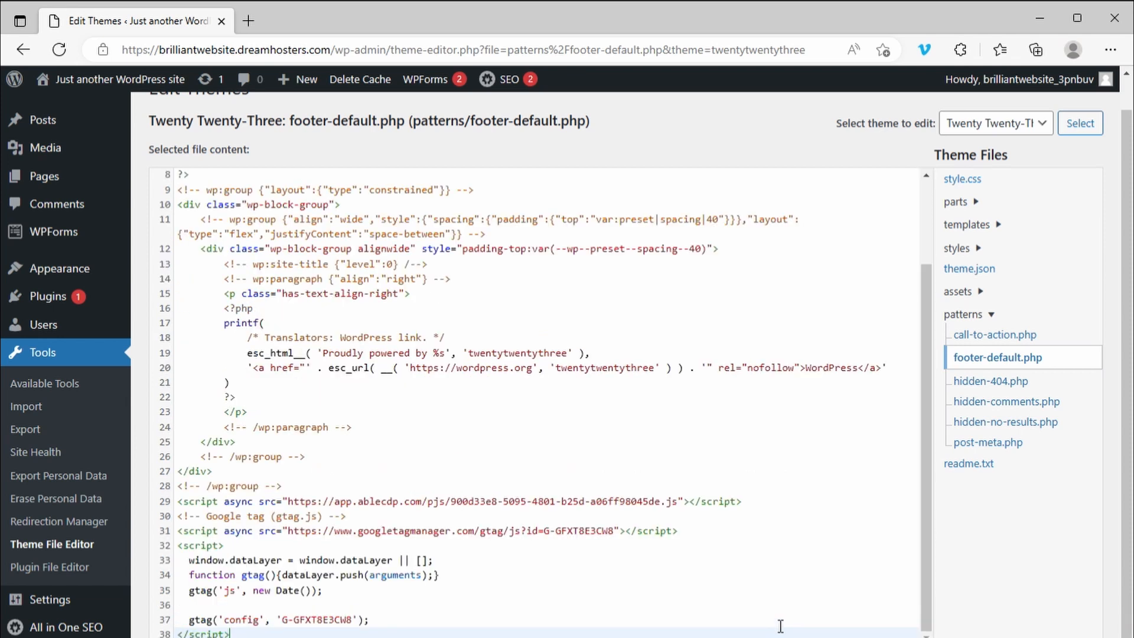
key("Return")
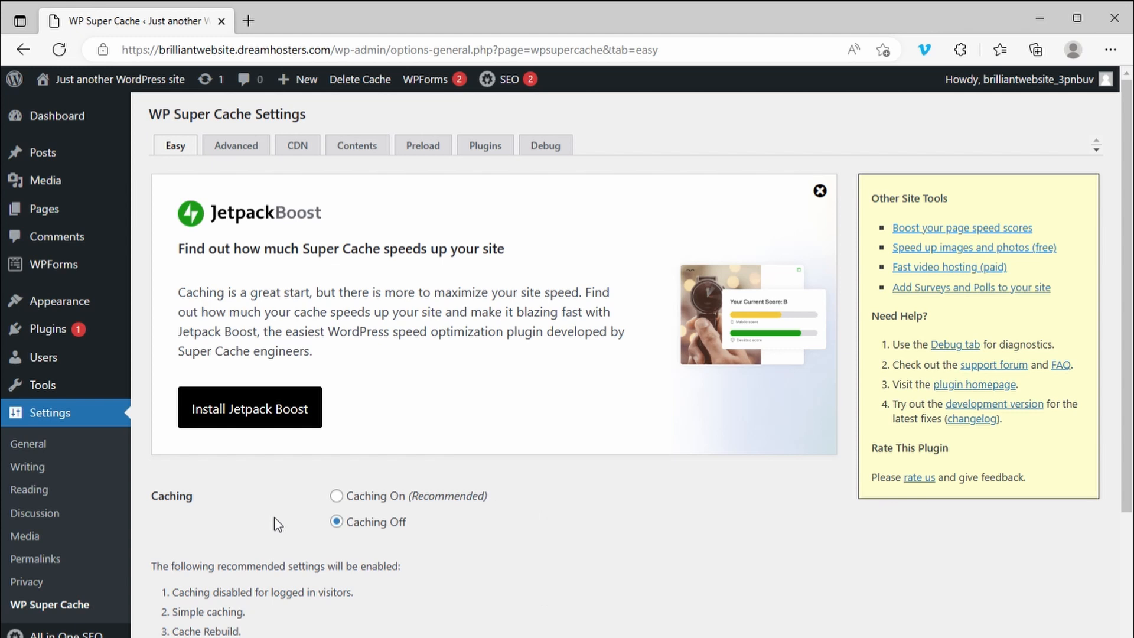
Set caching to Caching Off in the WP Super Cache settings and apply the change
left_click(412, 499)
left_click(61, 414)
left_click(87, 608)
left_click(365, 523)
left_click(185, 637)
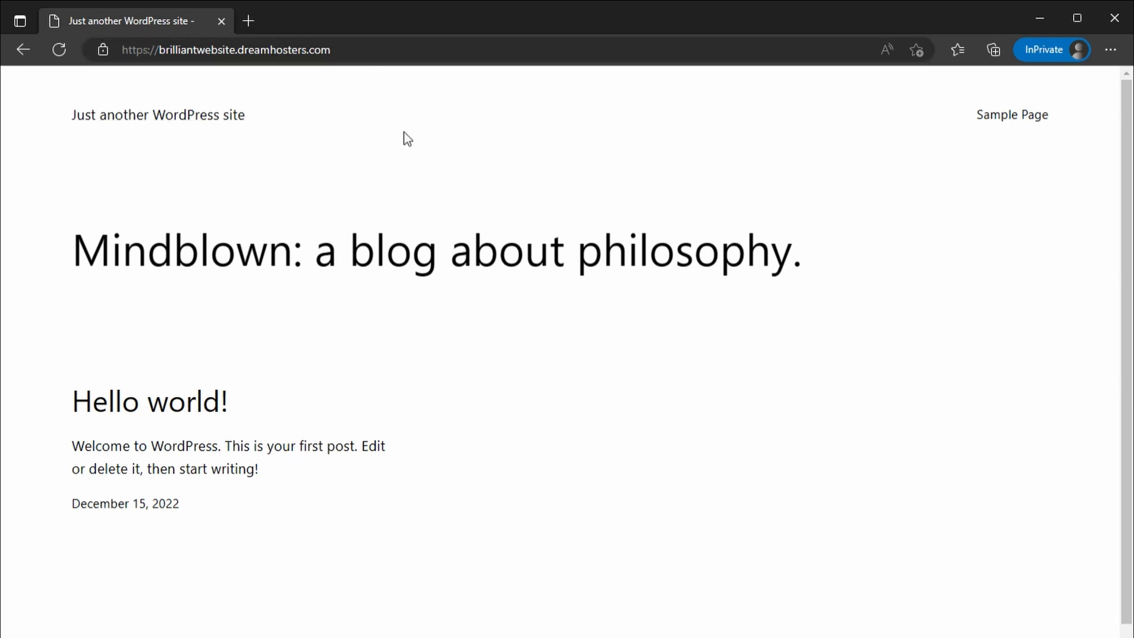
Load the site's home page with the URL parameters utm_campaign=campaign1, utm_source=google and utm_medium=cpc
left_click(450, 64)
triple_click(450, 64)
left_click(526, 64)
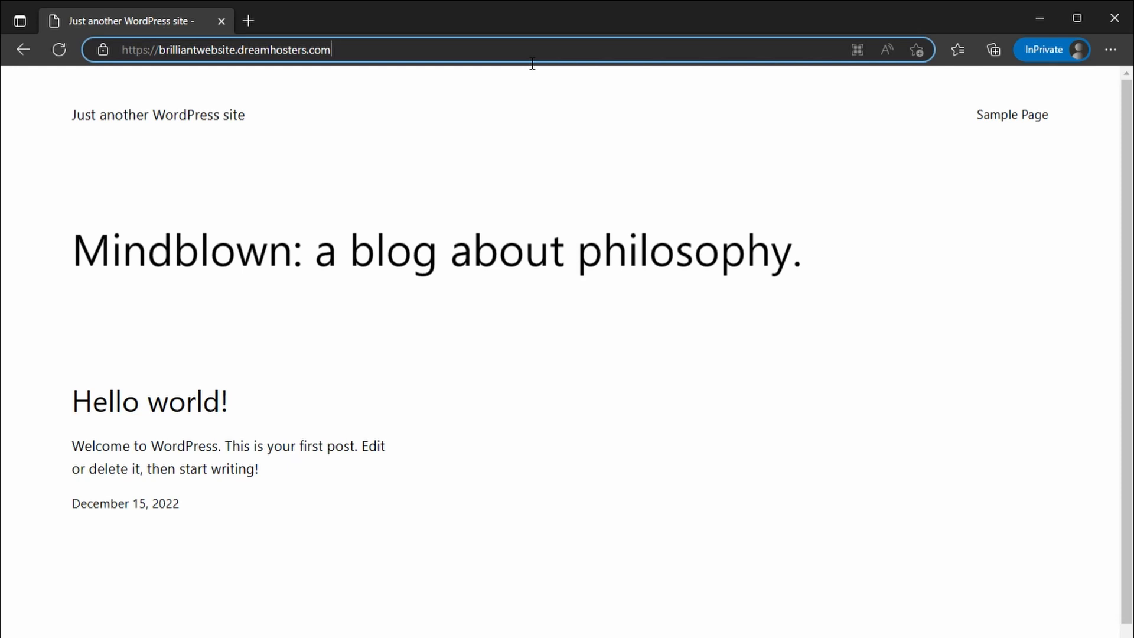
type("/?")
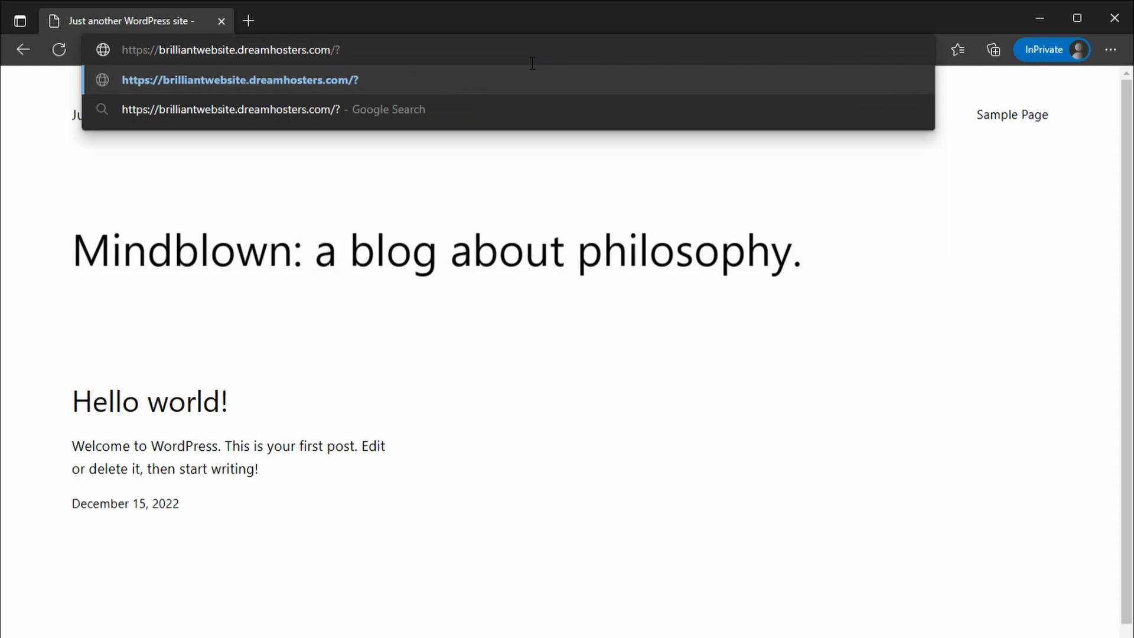
type("utm_campaign=")
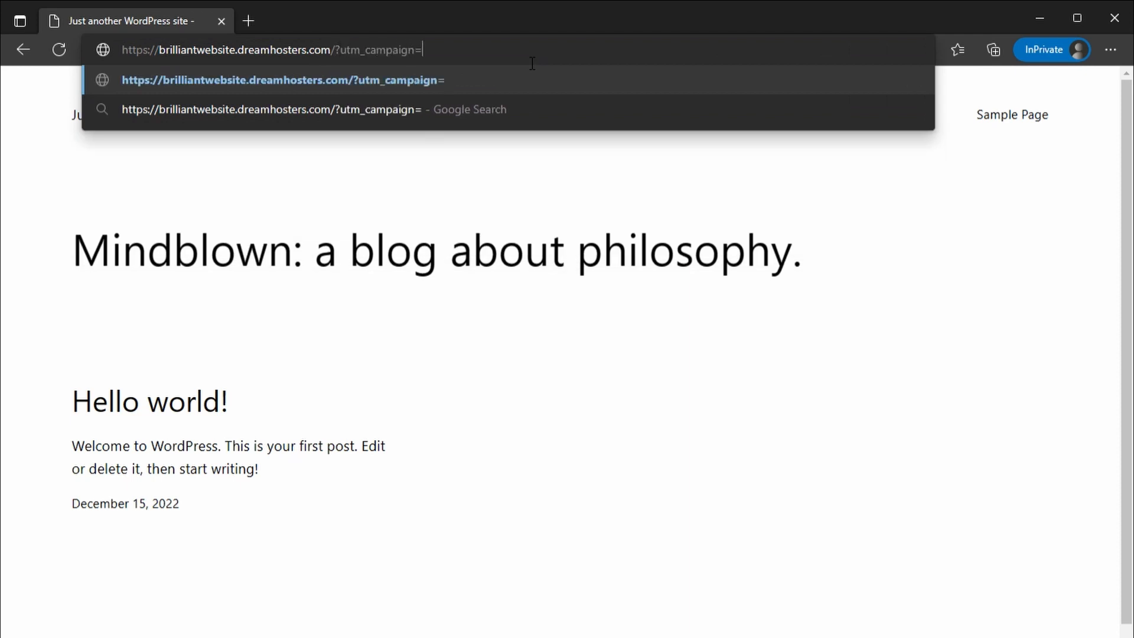
type("camp")
type("ai")
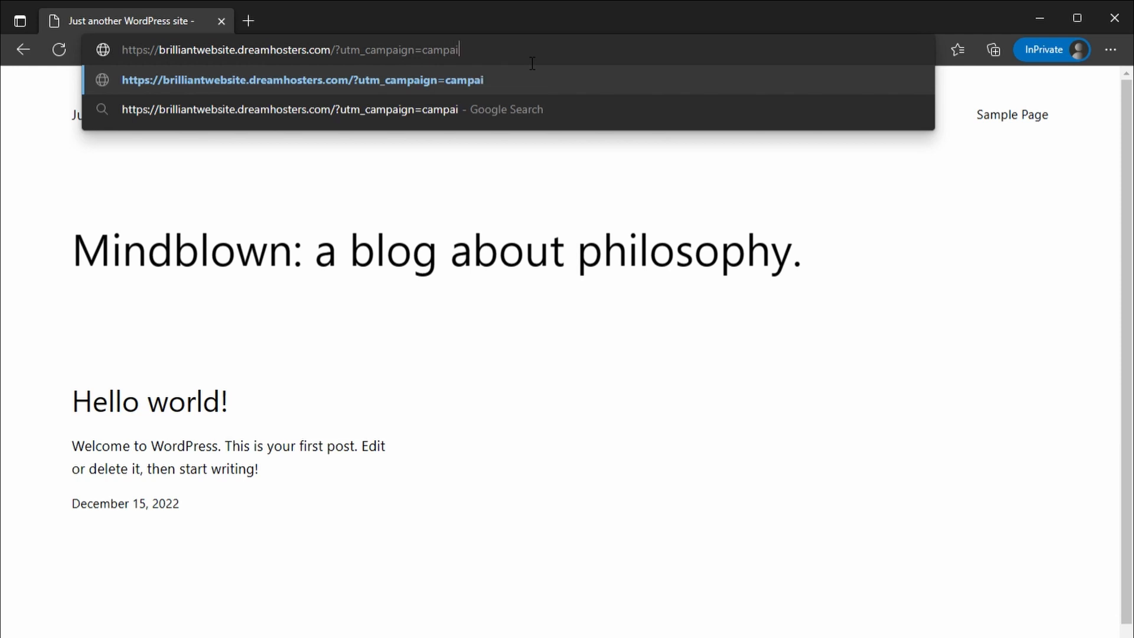
type("gn1&utm_so")
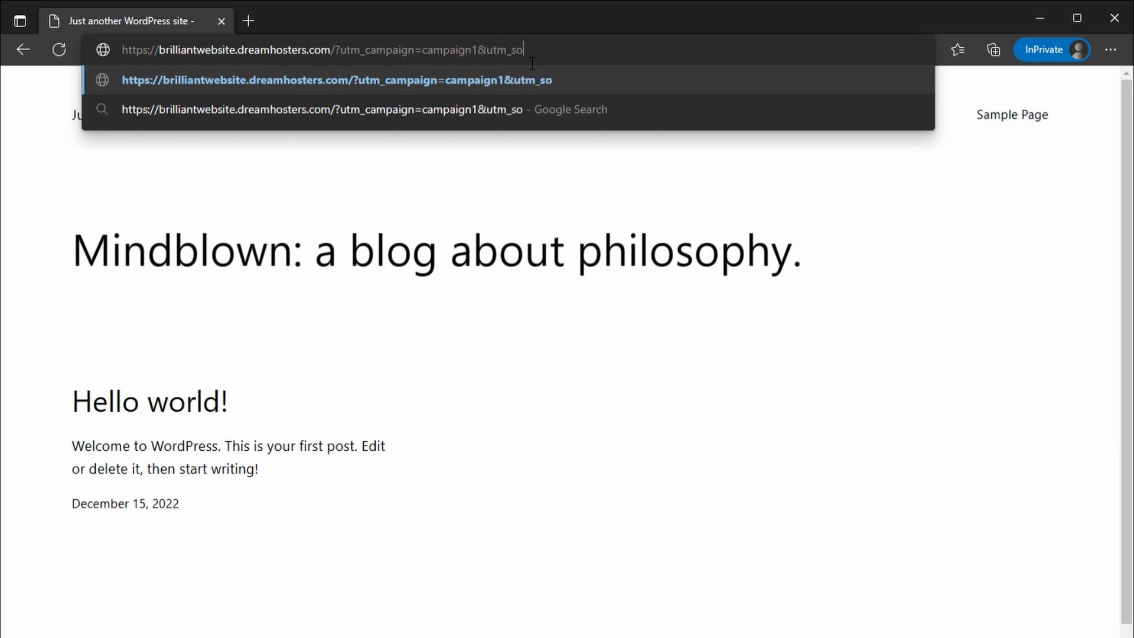
type("urce=go")
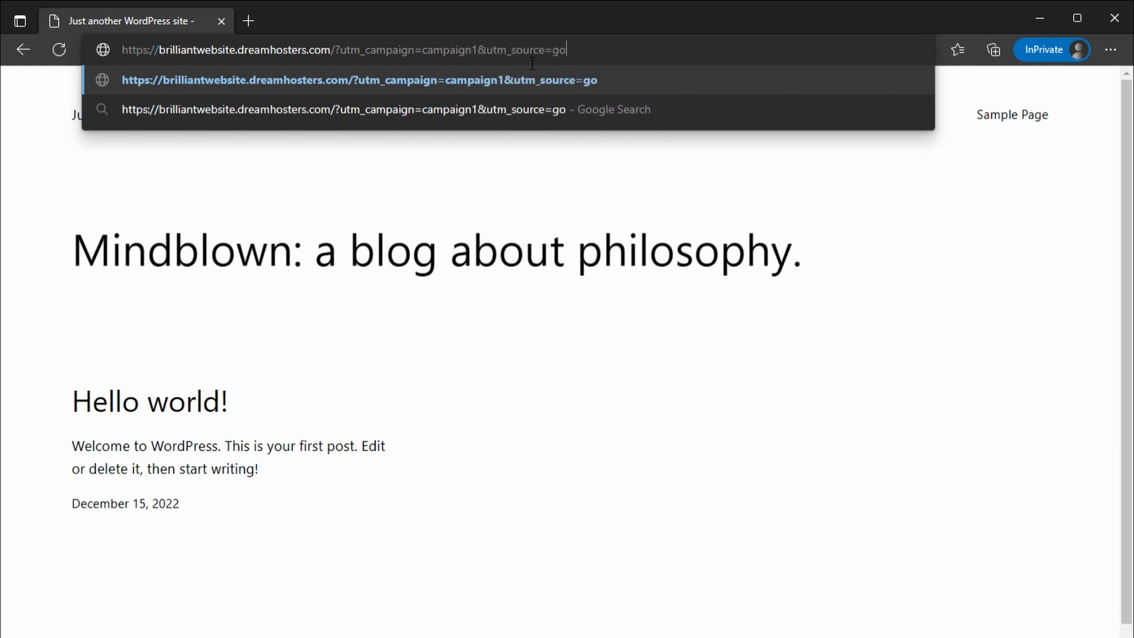
type("ogle&utm")
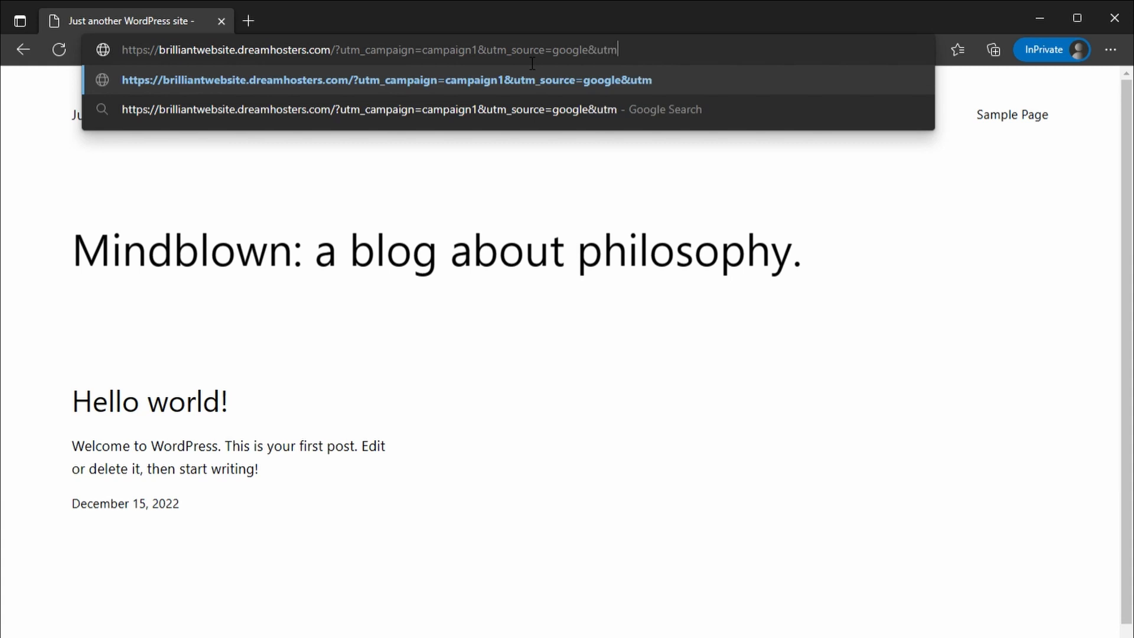
type("_medium=cpc")
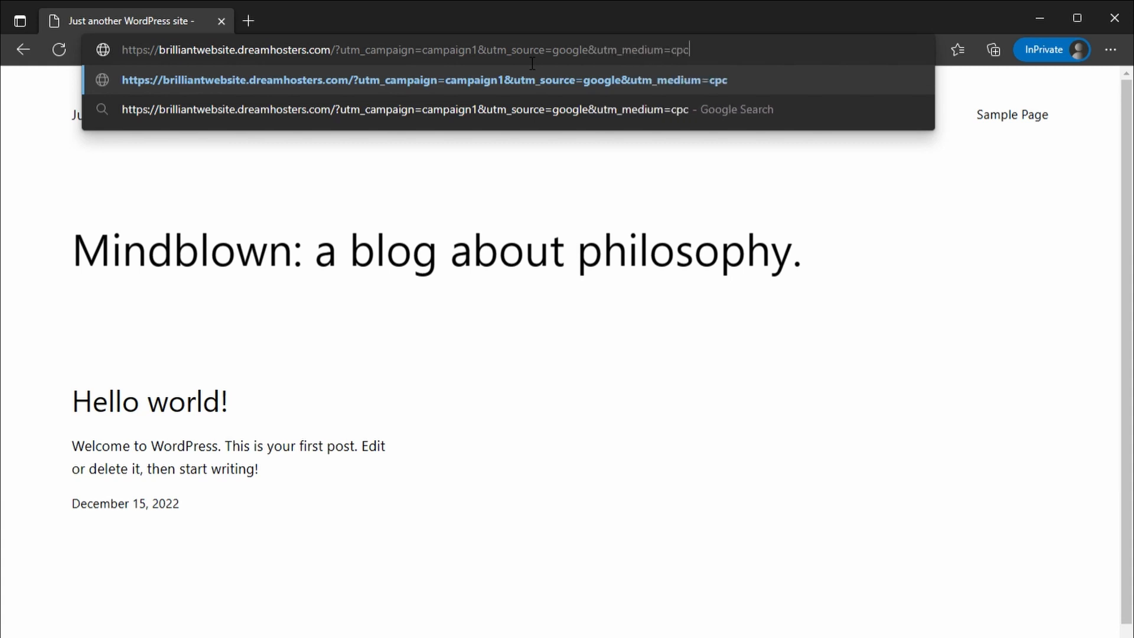
key("Return")
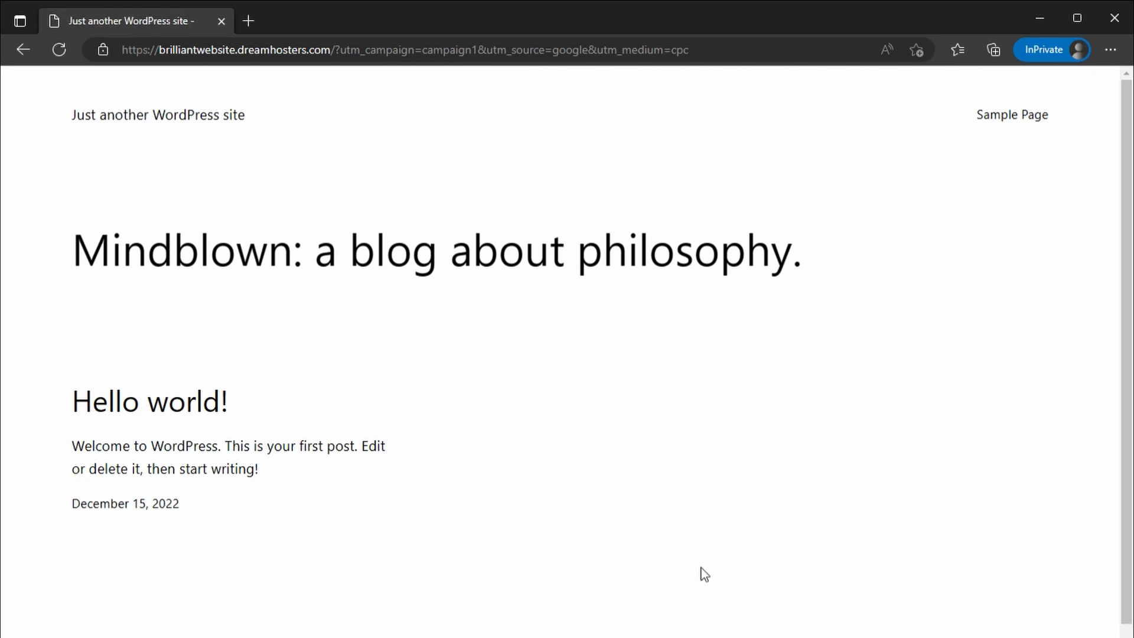
left_click_drag(703, 50, 334, 51)
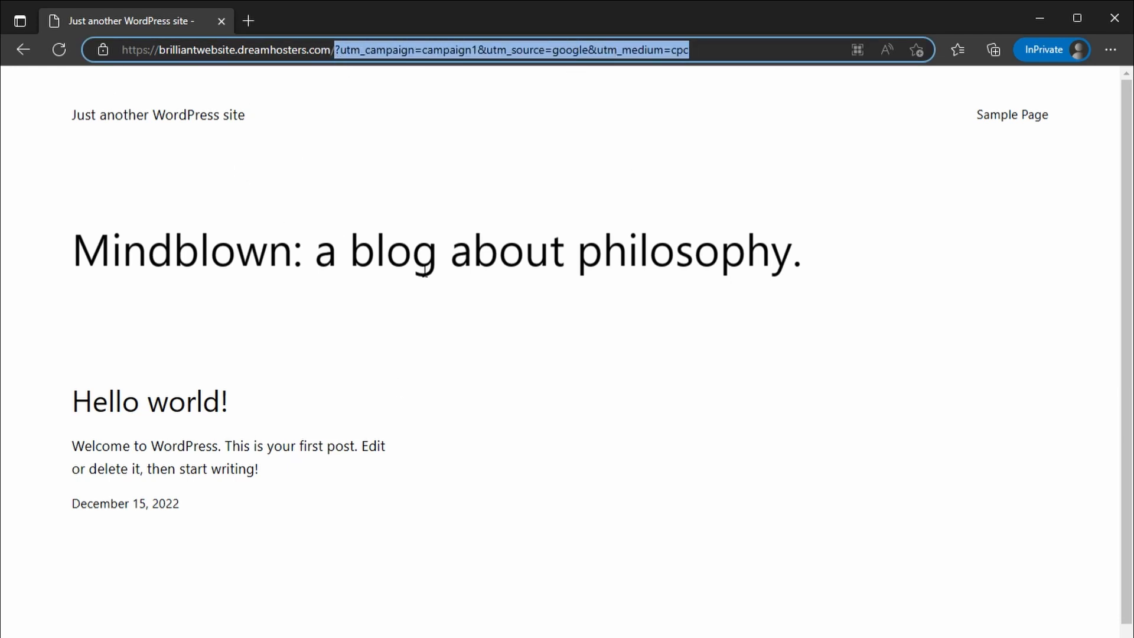
Open the Sample Page and submit its contact form with the test lead's first name, last name and email
left_click(1044, 120)
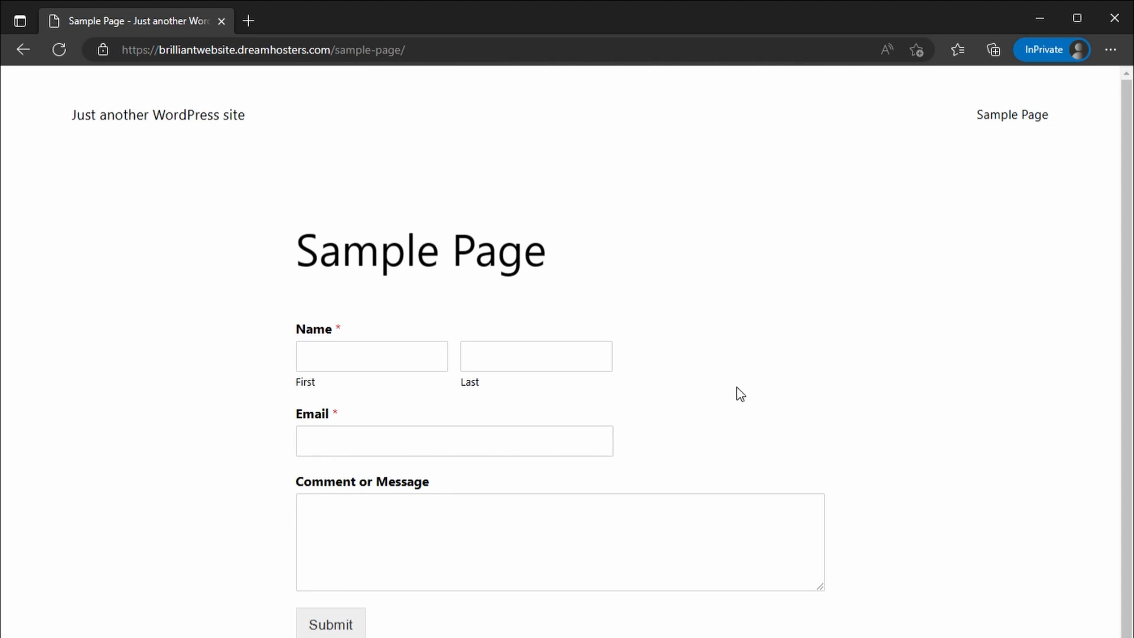
left_click(370, 362)
type("John")
key("Tab")
type("Doe")
key("Tab")
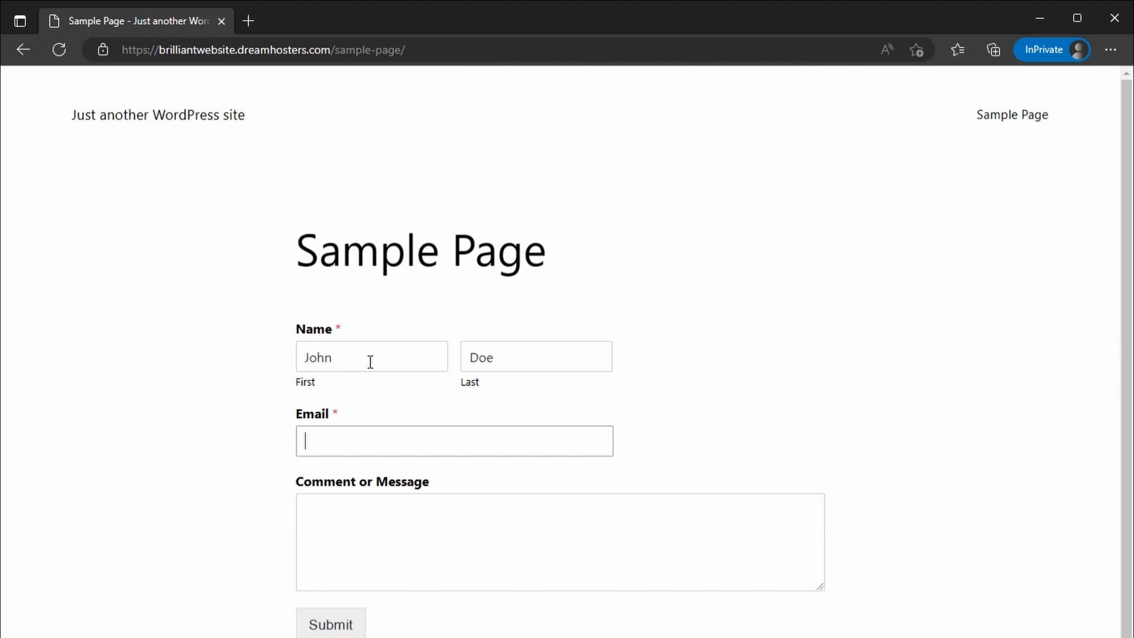
type("jdoe@nowhere.org")
left_click(336, 632)
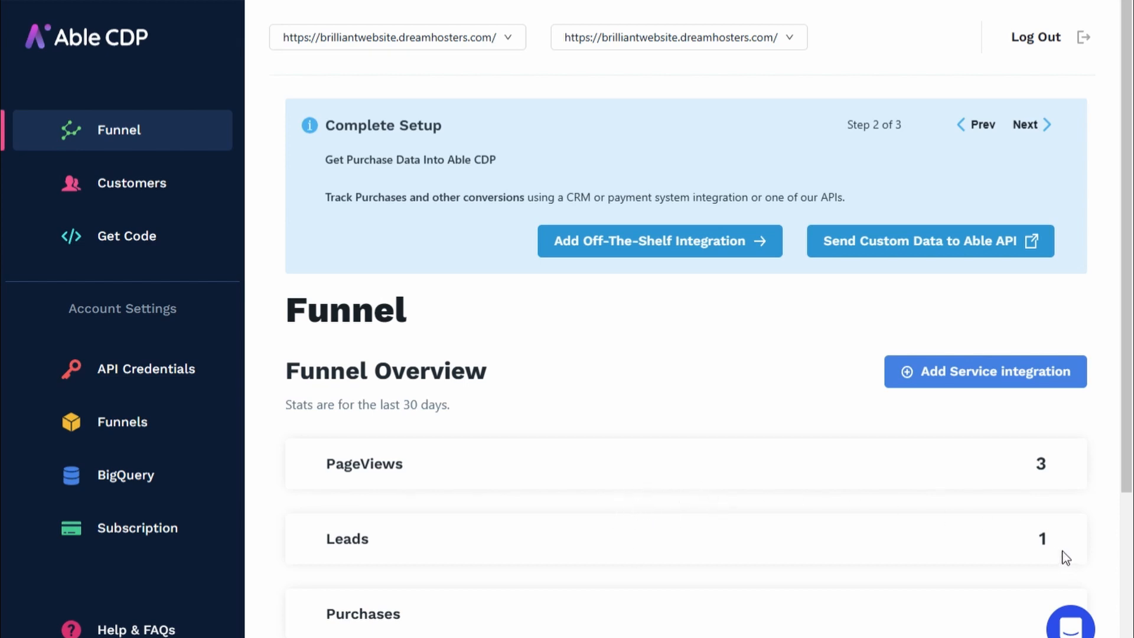
Switch to Able CDP, check the page views in the Funnel Overview, and examine the lead's source in the Customers list
triple_click(343, 452)
left_click(423, 457)
left_click(156, 183)
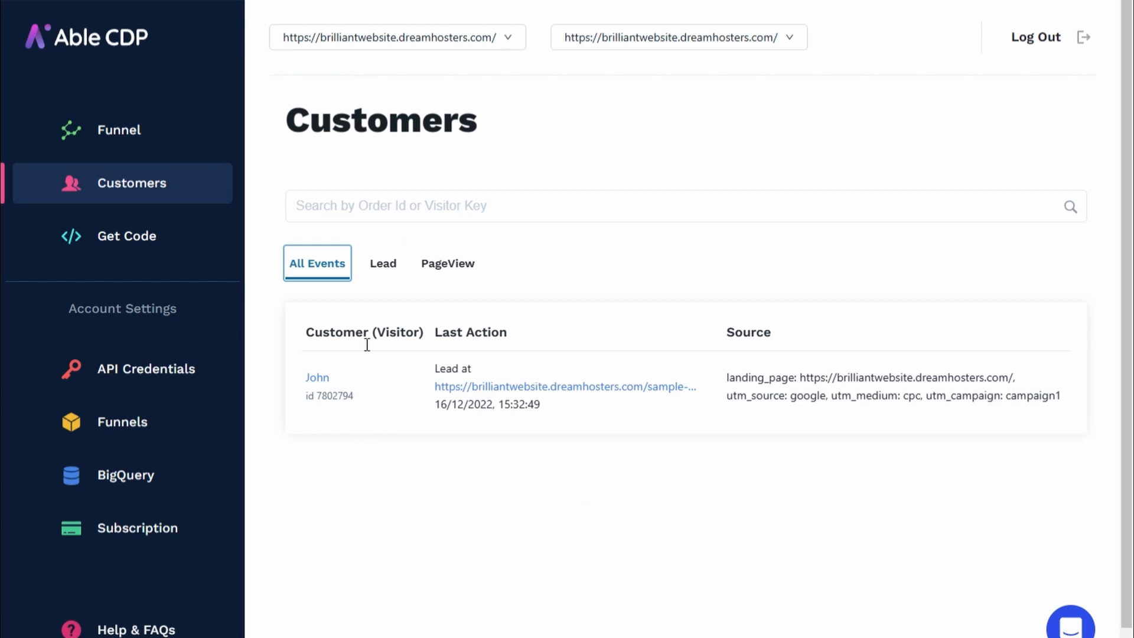
left_click_drag(1025, 407, 749, 445)
left_click(752, 444)
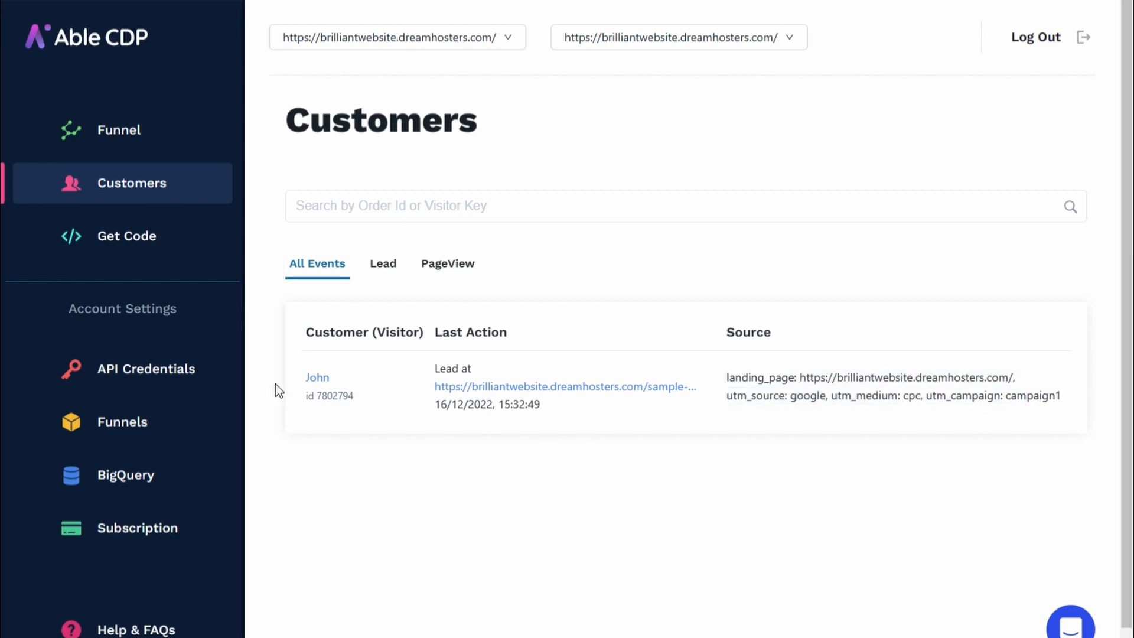
Open the lead's customer record and examine its Customer Journey page views and Attribution details
left_click(320, 392)
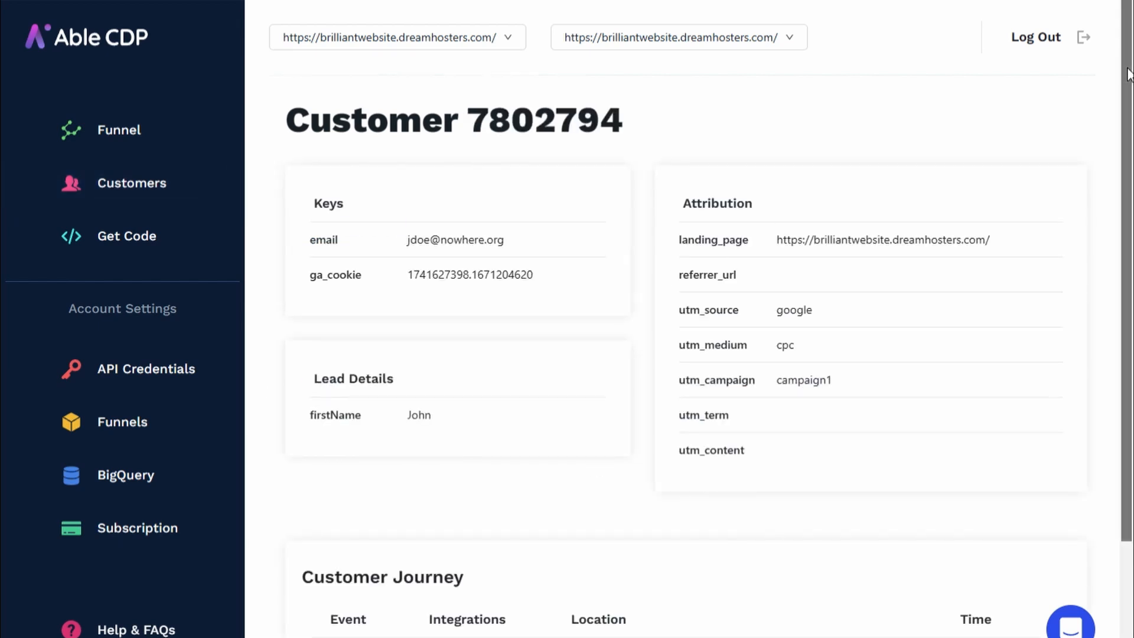
scroll(1131, 260, "down", 3)
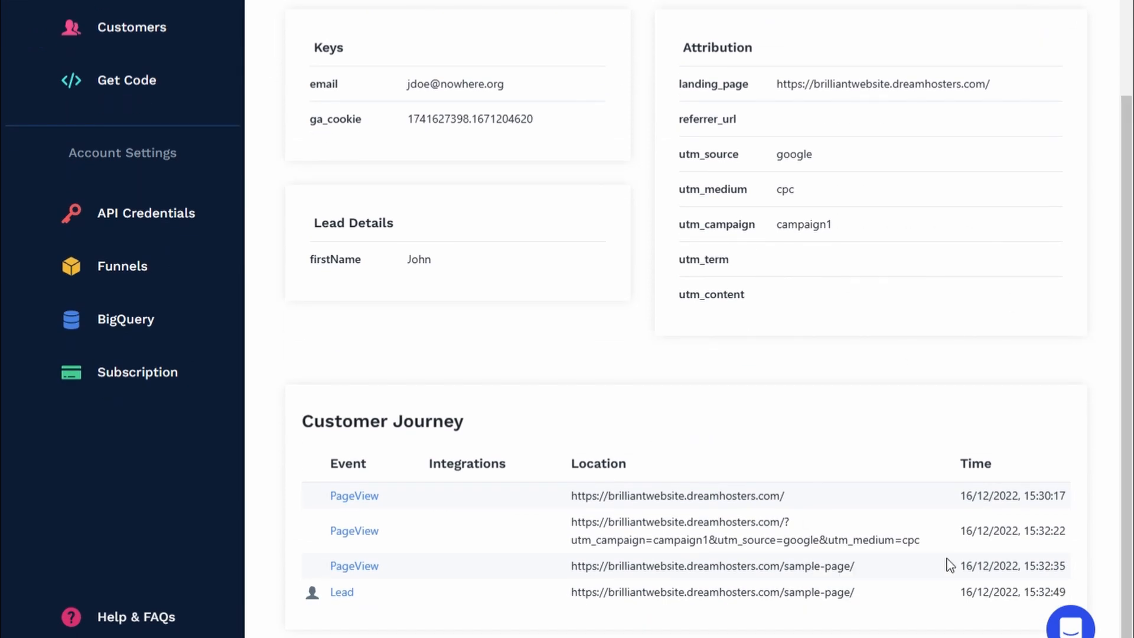
left_click_drag(1046, 498, 318, 499)
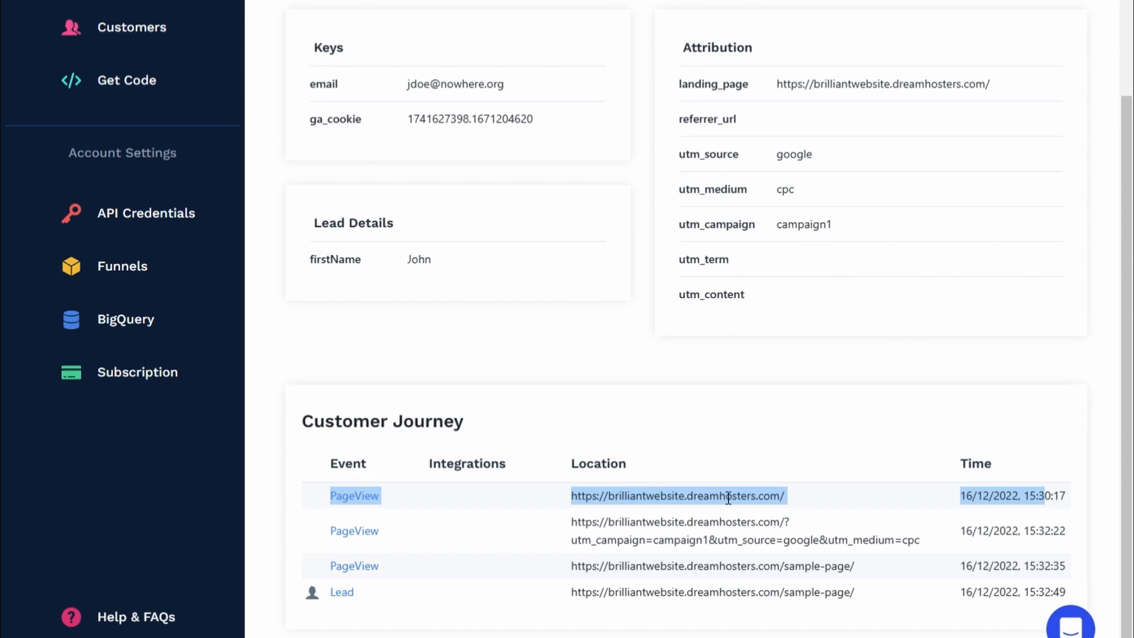
left_click(878, 506)
left_click_drag(1068, 534, 295, 523)
left_click(499, 534)
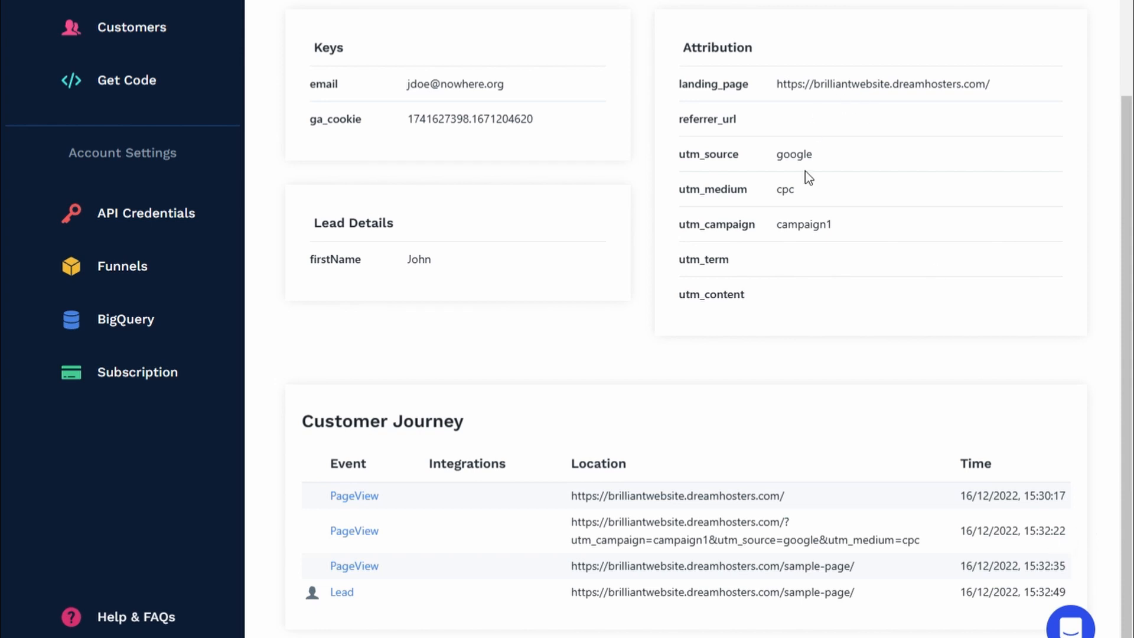
left_click_drag(711, 47, 828, 279)
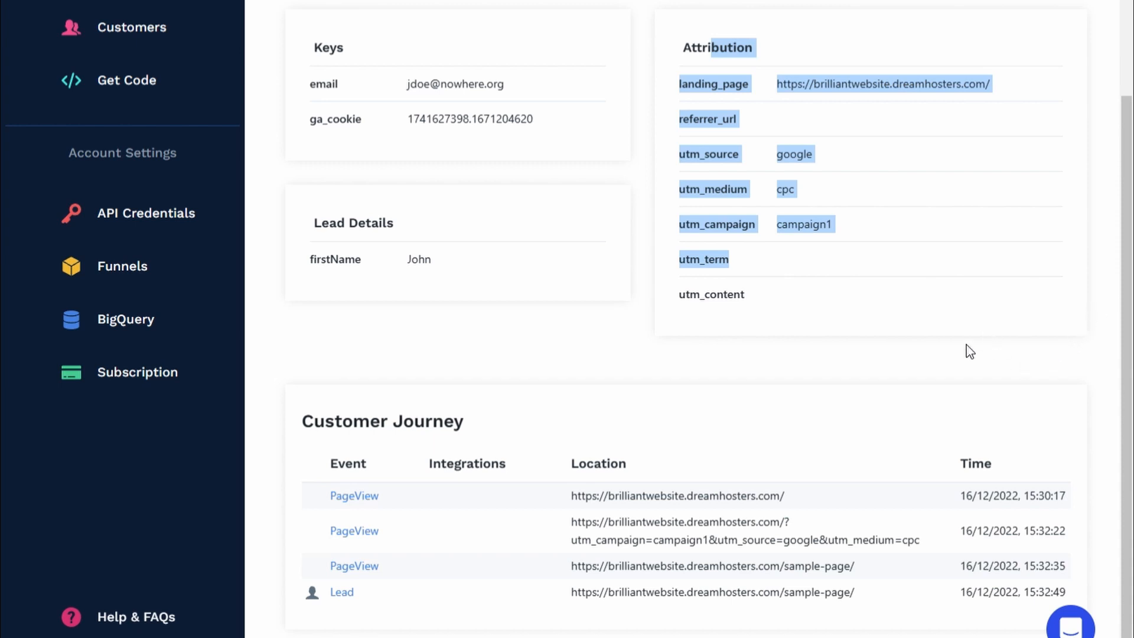
left_click(905, 386)
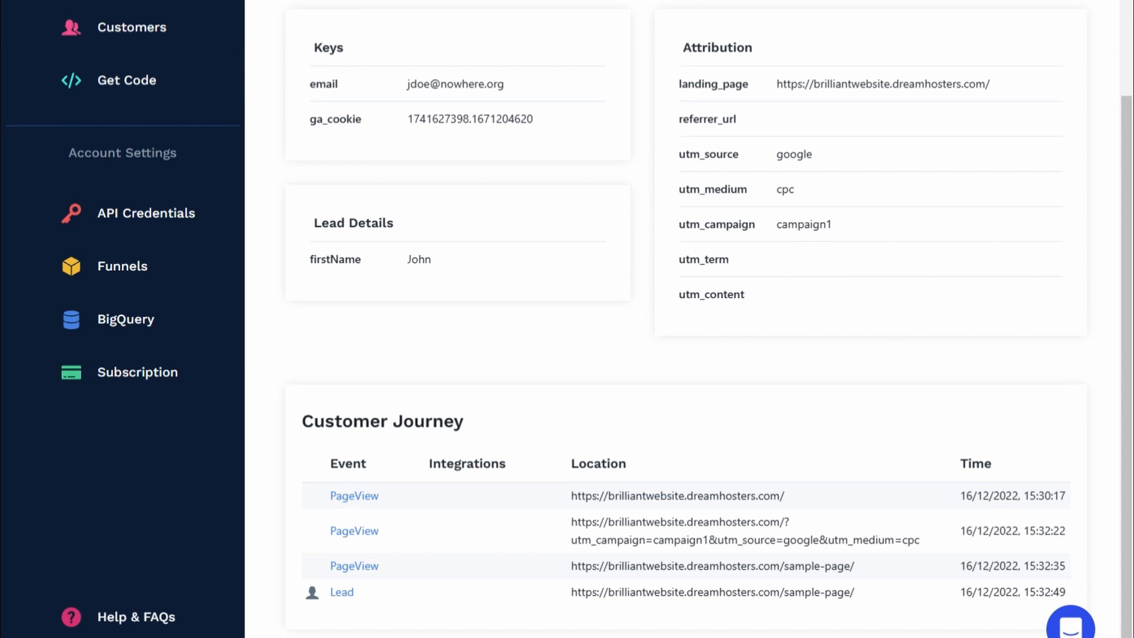
Copy the lead's email from the record, search Customers for it, and open the matching customer
left_click_drag(505, 84, 409, 87)
key("ctrl+c")
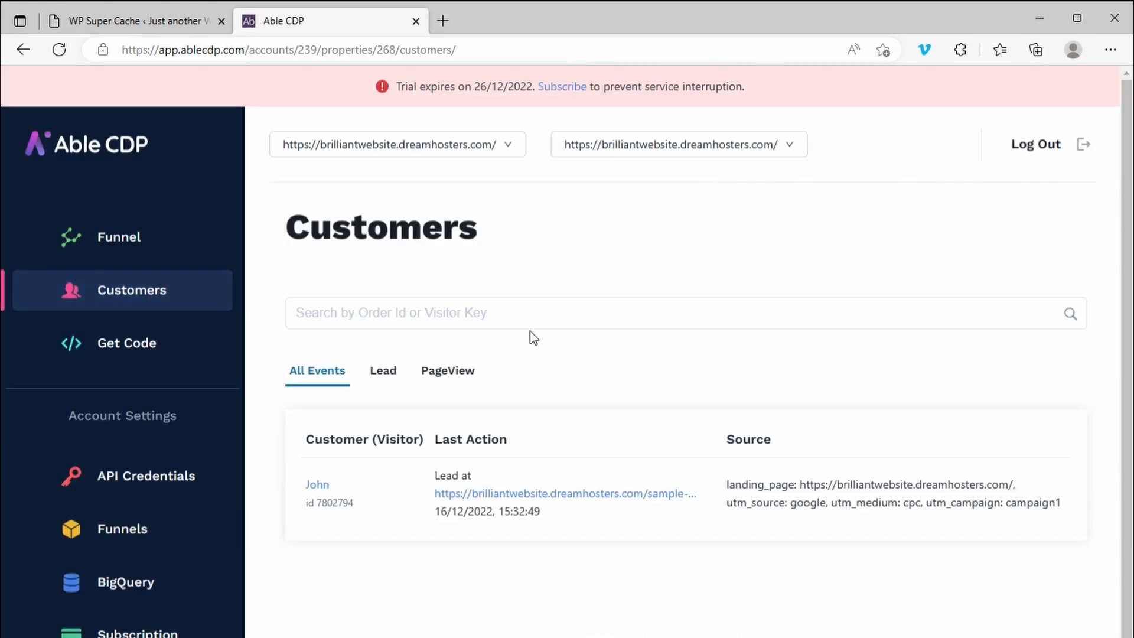
left_click(524, 324)
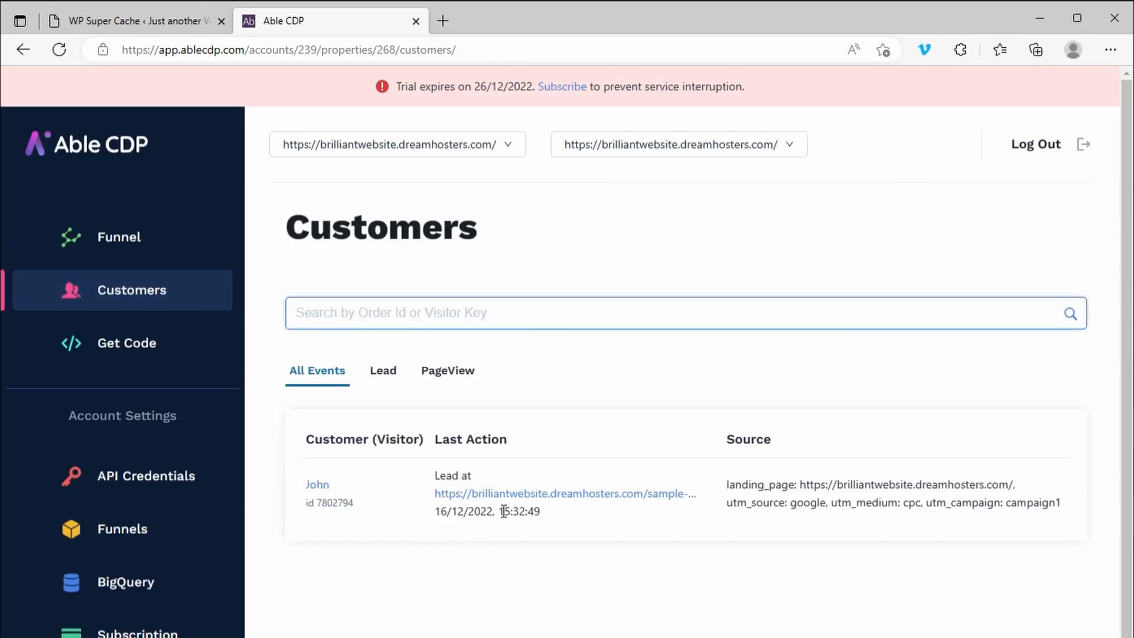
key("ctrl+v")
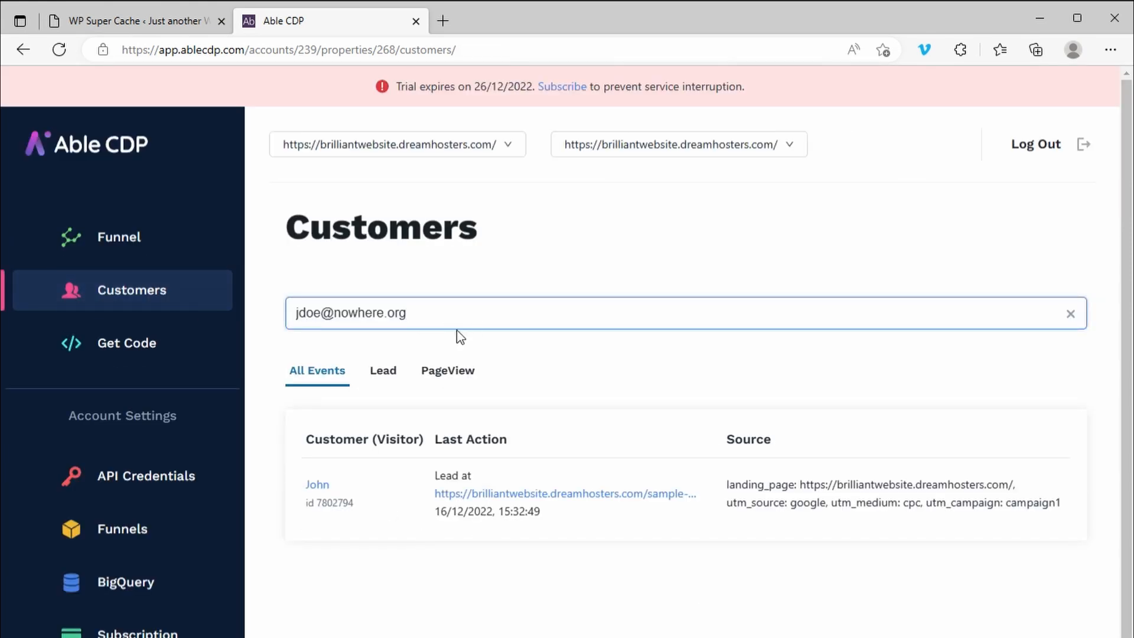
left_click(329, 503)
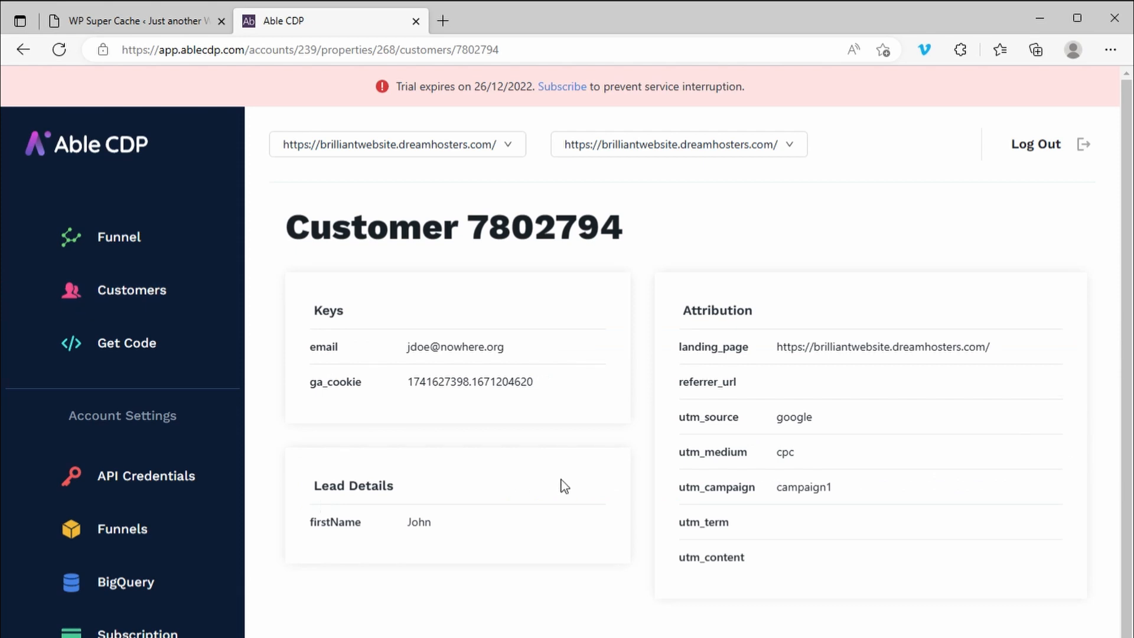
Review the customer's details, examining the ga_cookie key and the trial expiry notice
scroll(564, 486, "down", 3)
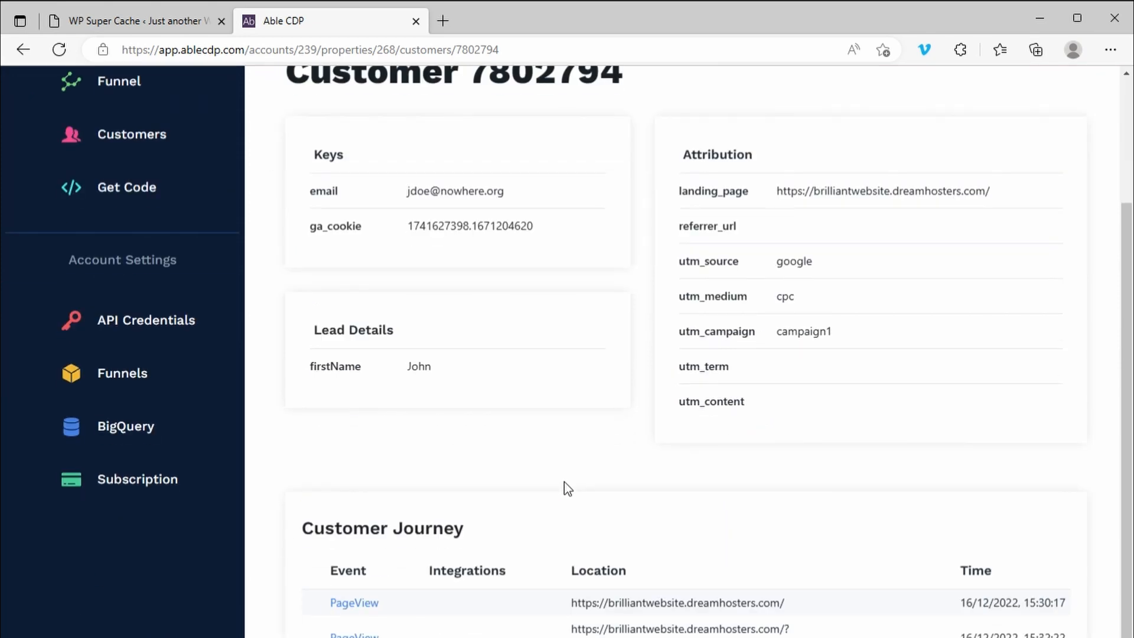
scroll(565, 482, "up", 3)
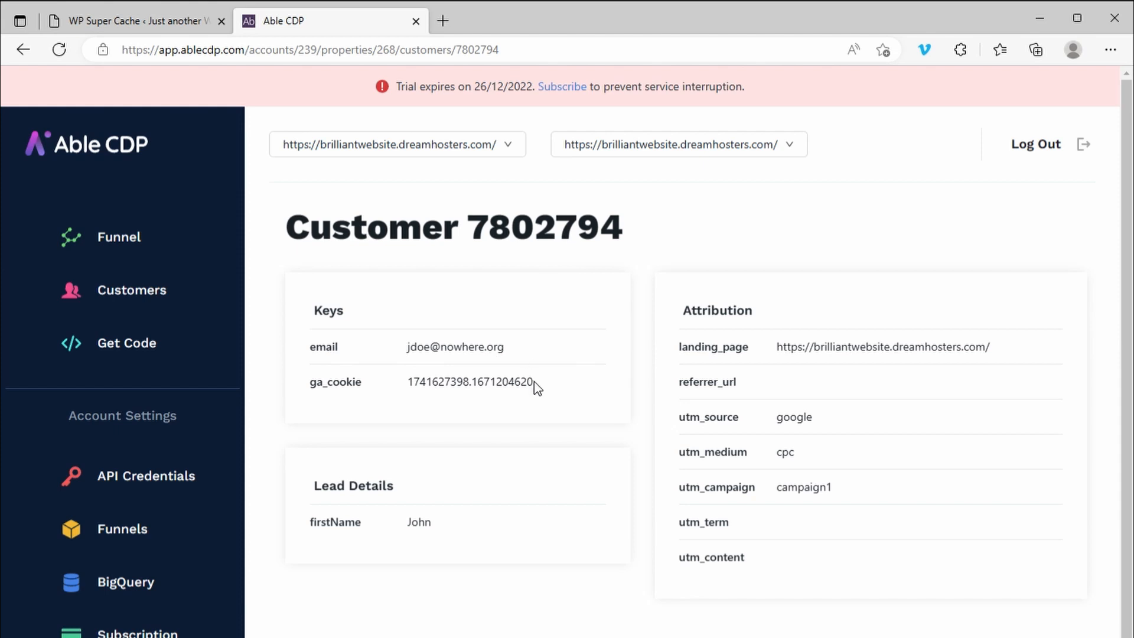
left_click_drag(541, 390, 408, 383)
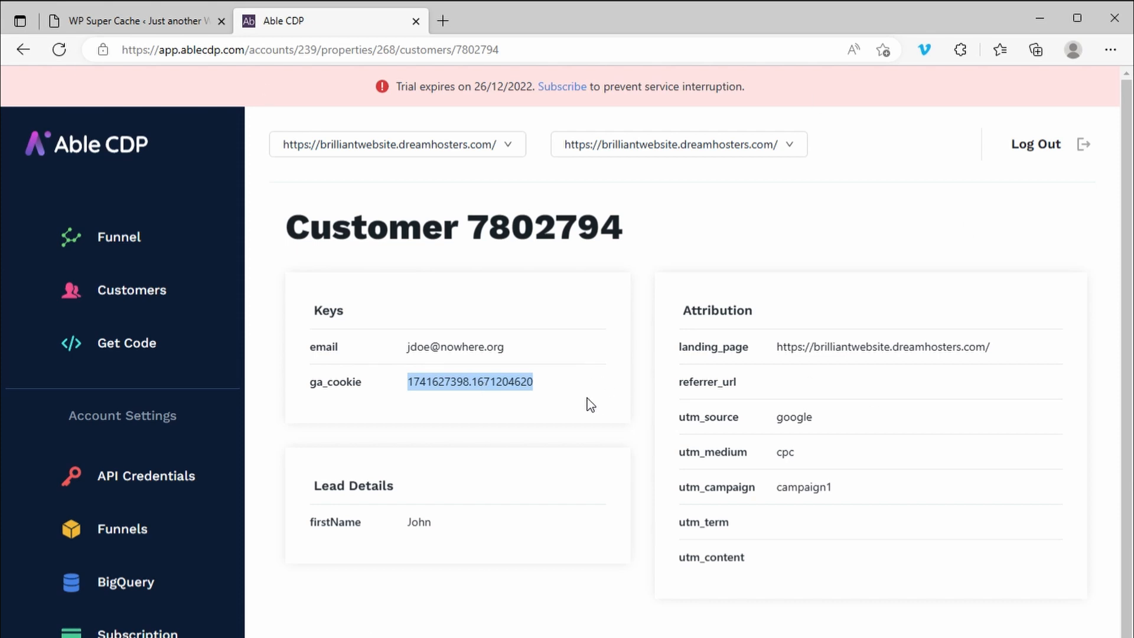
left_click(775, 86)
left_click_drag(774, 86, 181, 31)
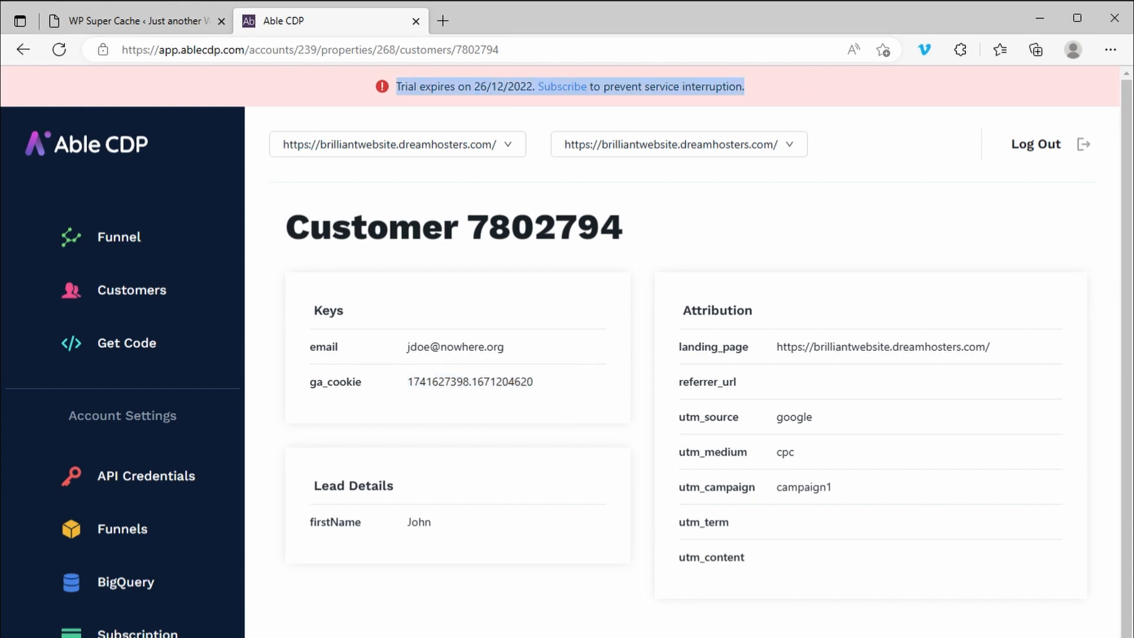